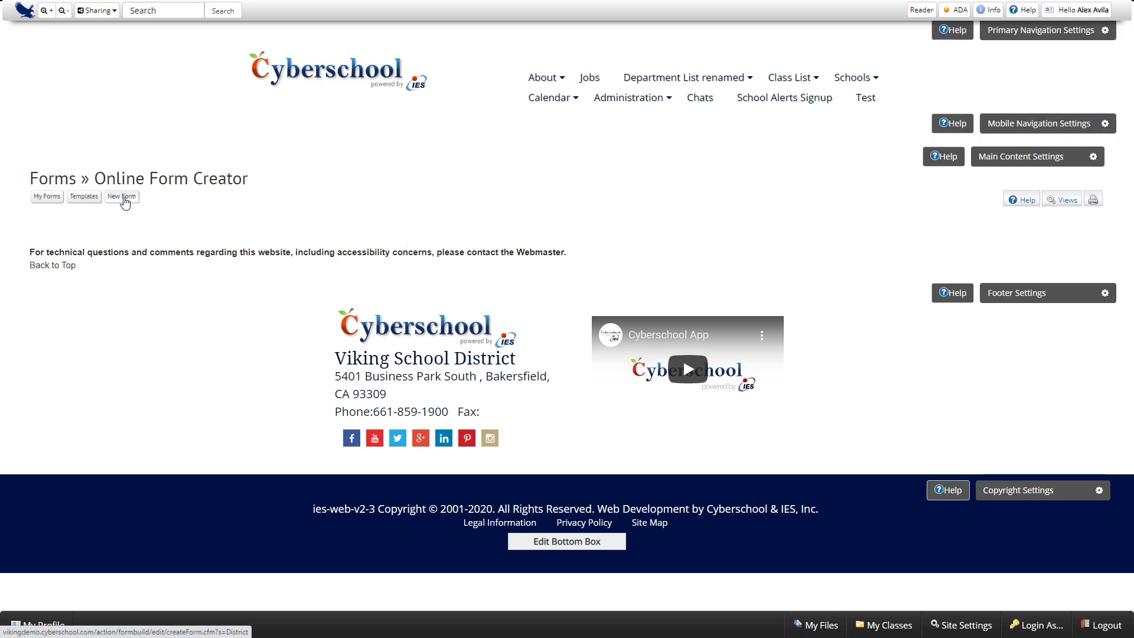
- Create a new form and add a Question field to its empty layout
{"action": "left_click", "coordinate": [124, 199]}
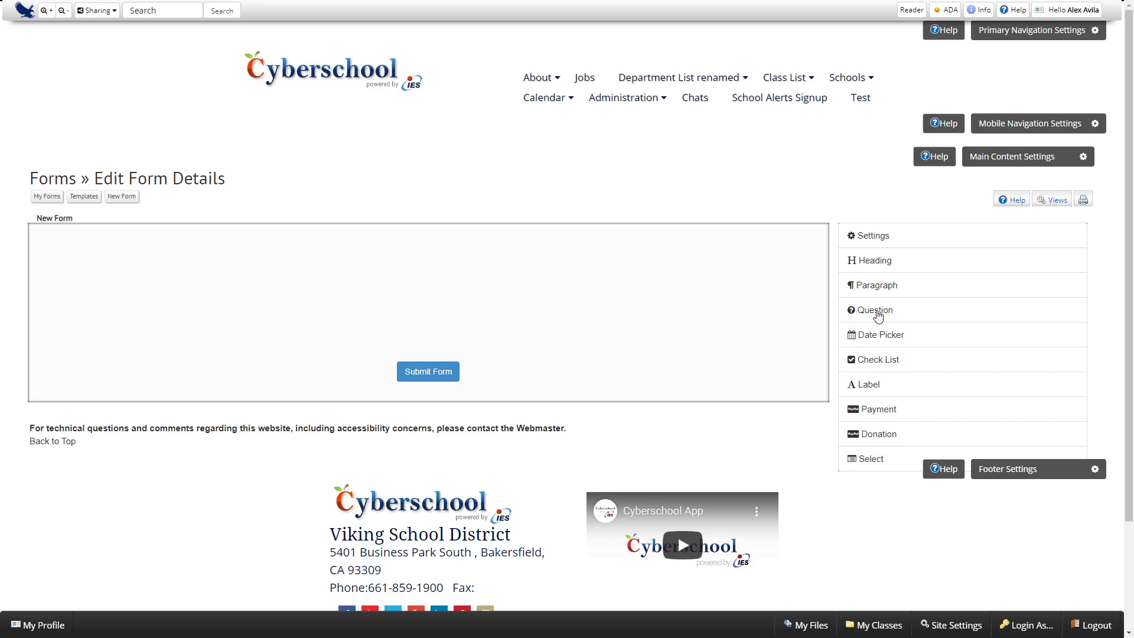
{"action": "left_click_drag", "start_coordinate": [875, 311], "coordinate": [284, 273]}
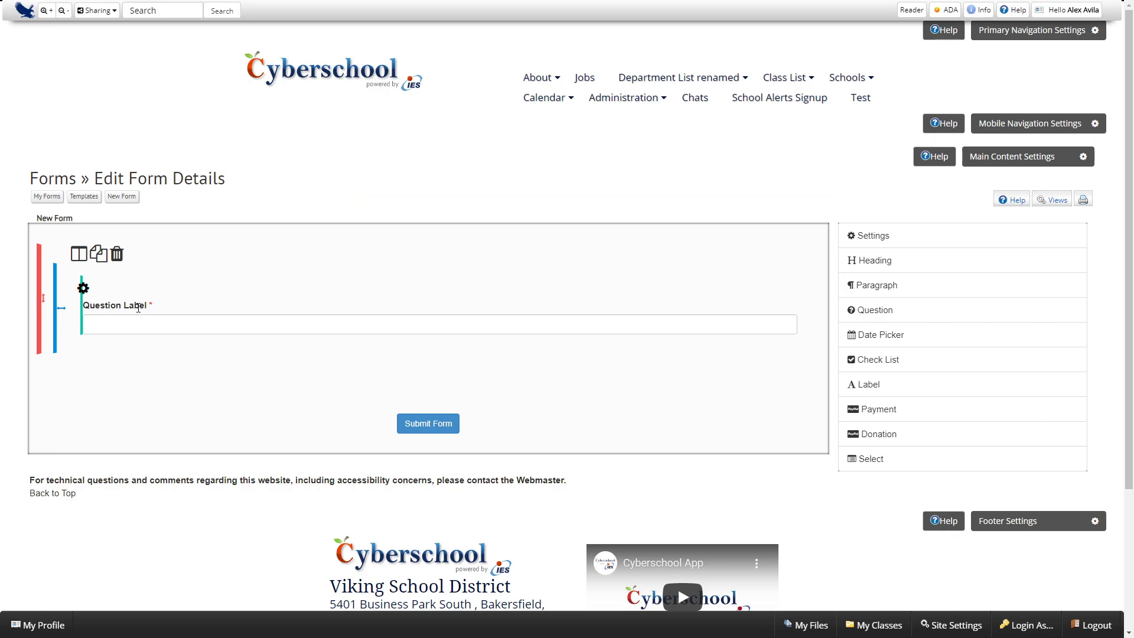
- Set the question's title to "Question 1" and its placeholder to "Please enter your answer", and return to the form layout
{"action": "mouse_move", "coordinate": [84, 288]}
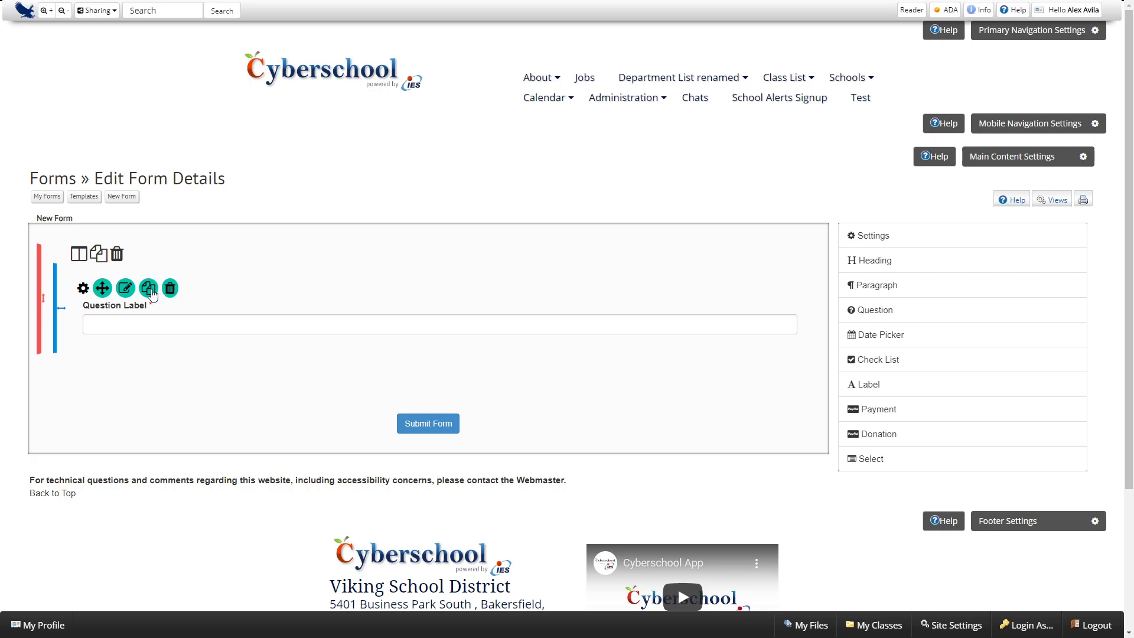
{"action": "left_click", "coordinate": [124, 294]}
{"action": "left_click_drag", "start_coordinate": [144, 289], "coordinate": [18, 303]}
{"action": "type", "text": "Question 1"}
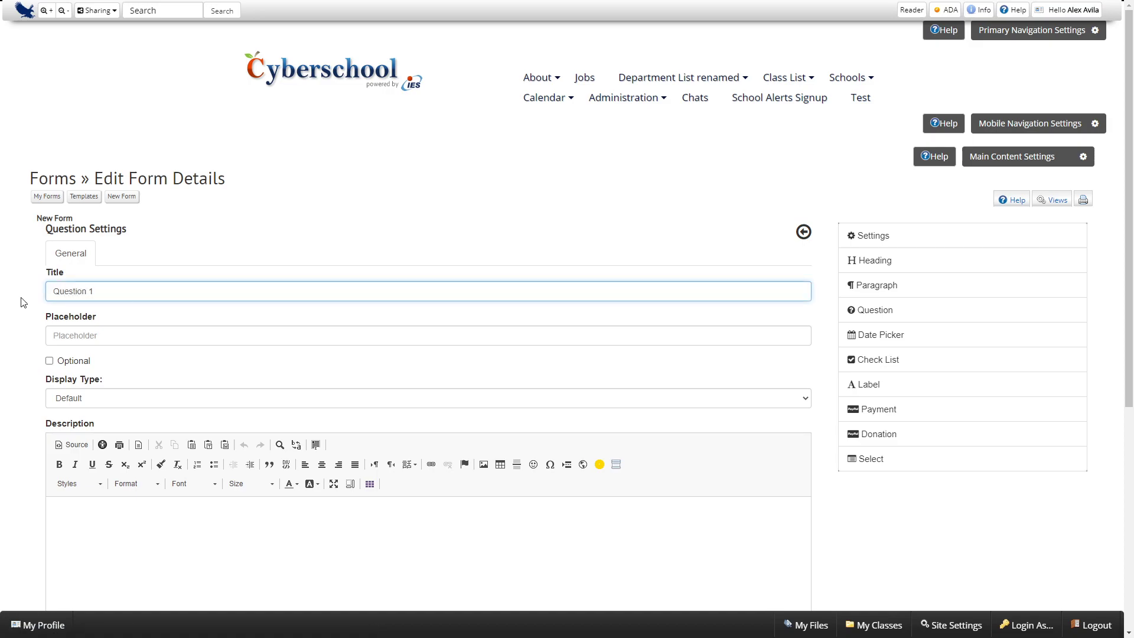
{"action": "left_click", "coordinate": [111, 337]}
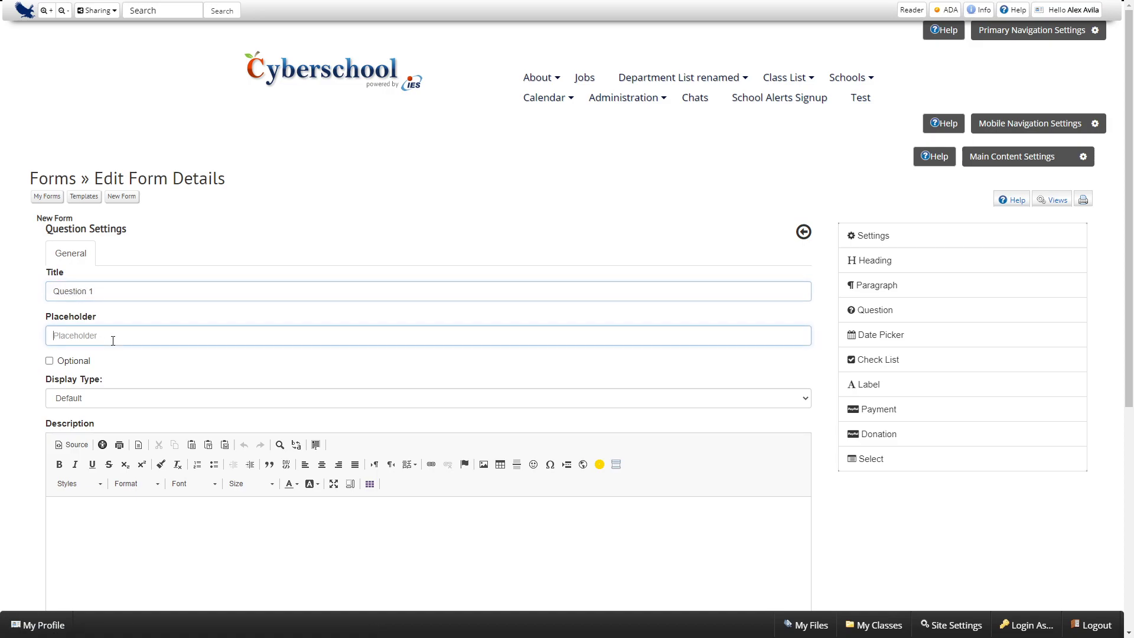
{"action": "type", "text": "Please enter your answer"}
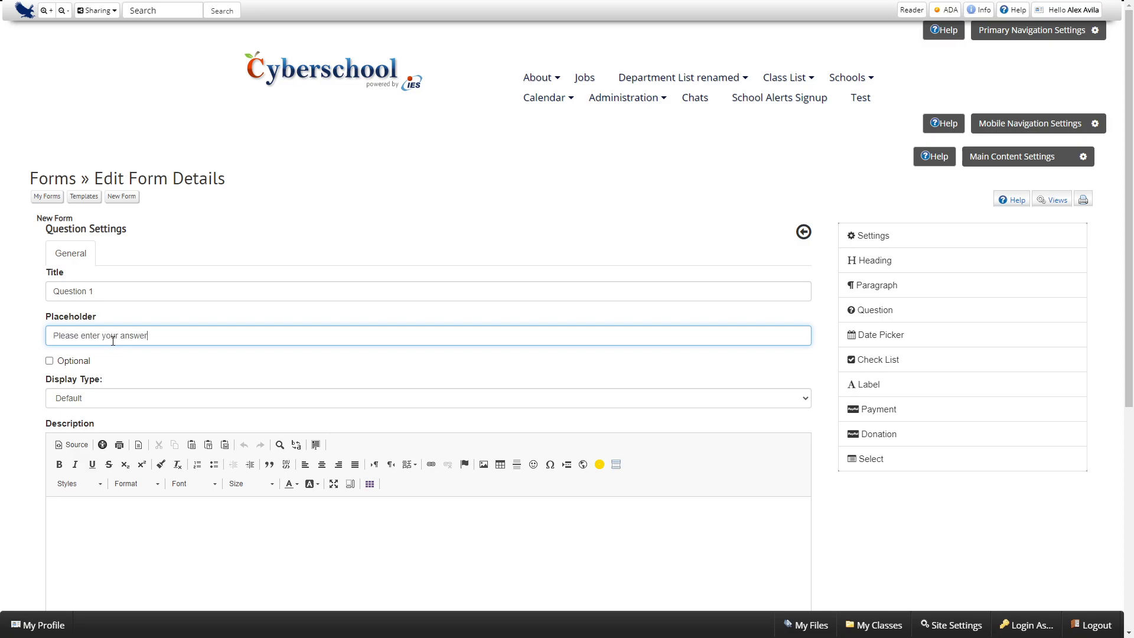
{"action": "left_click", "coordinate": [804, 233]}
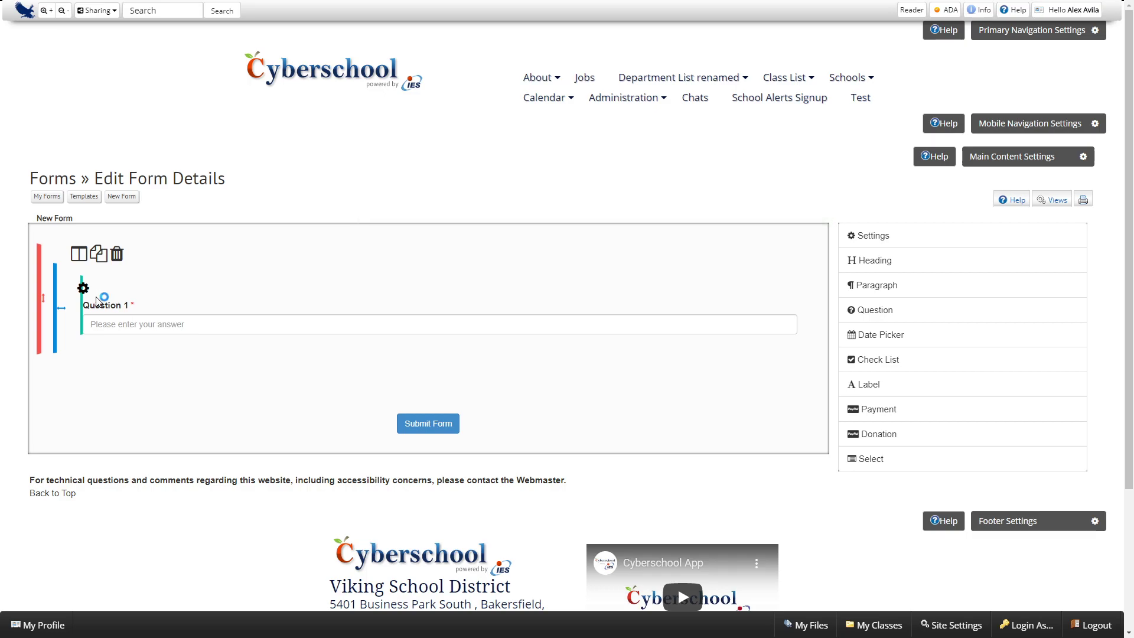
- Reopen Question 1's settings and examine the available display types, keeping Default
{"action": "left_click", "coordinate": [124, 288]}
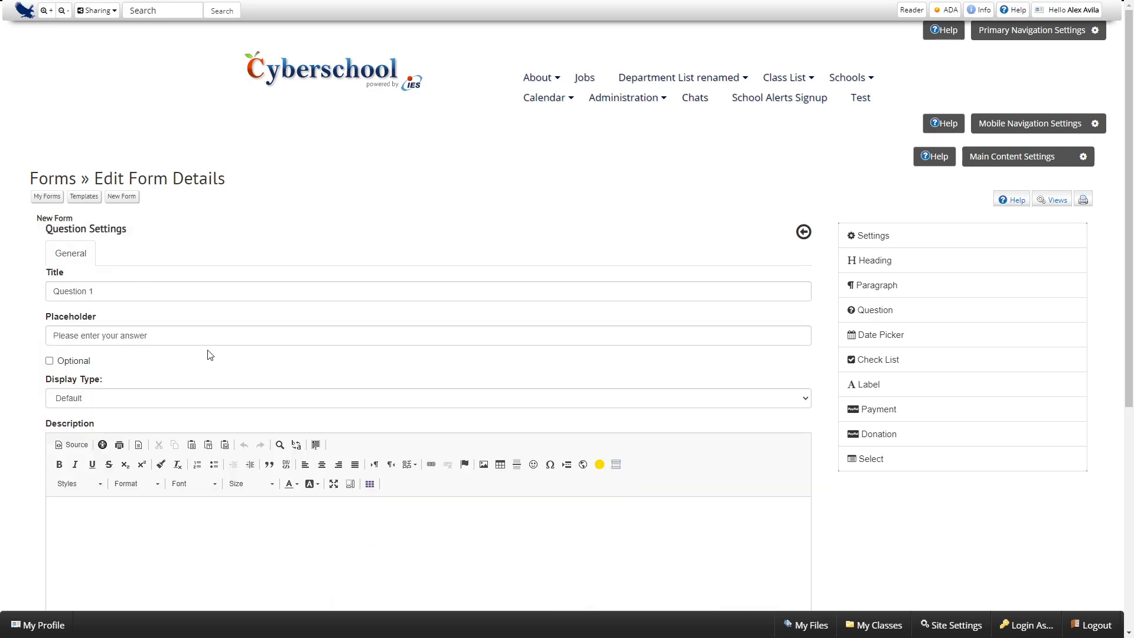
{"action": "scroll", "coordinate": [210, 355], "scroll_direction": "down", "scroll_amount": 2}
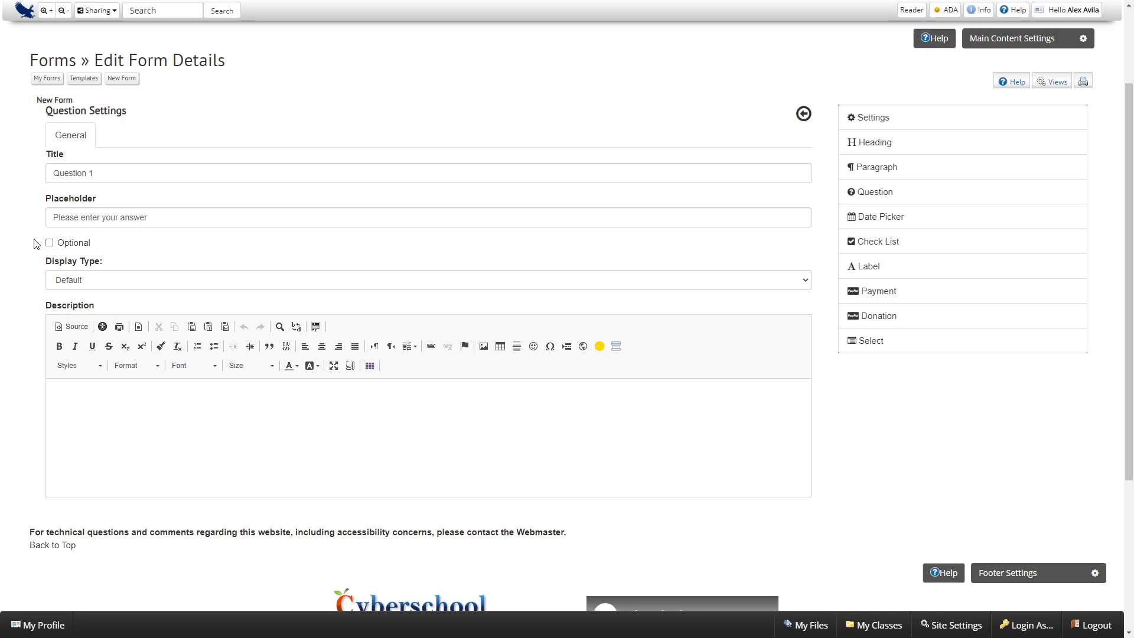
{"action": "left_click", "coordinate": [100, 283]}
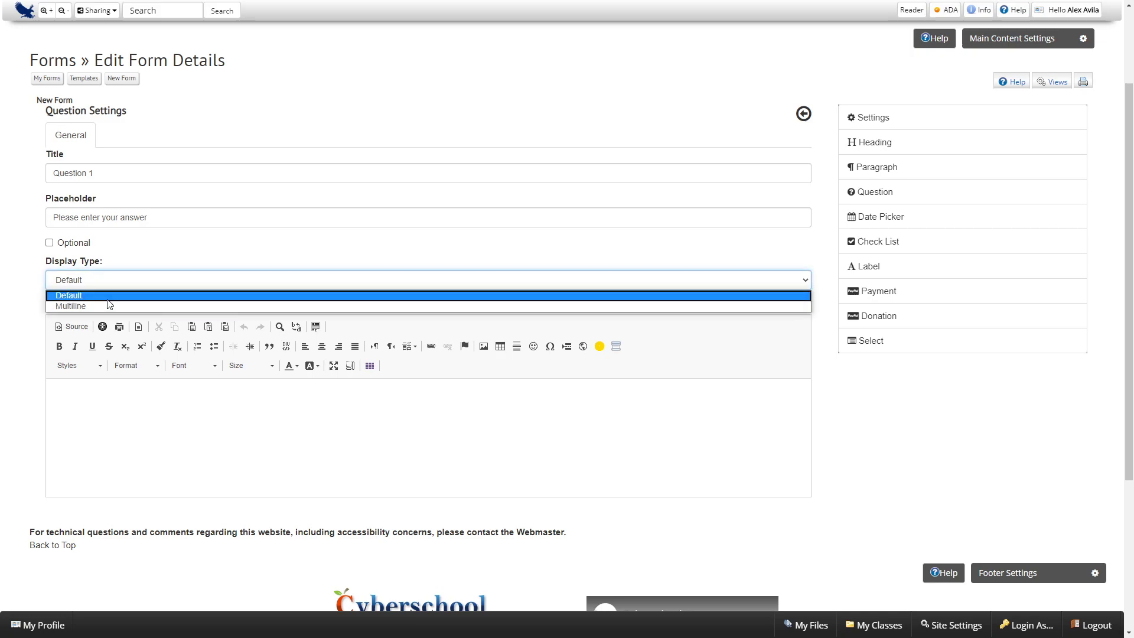
{"action": "left_click", "coordinate": [139, 281]}
{"action": "left_click", "coordinate": [804, 114]}
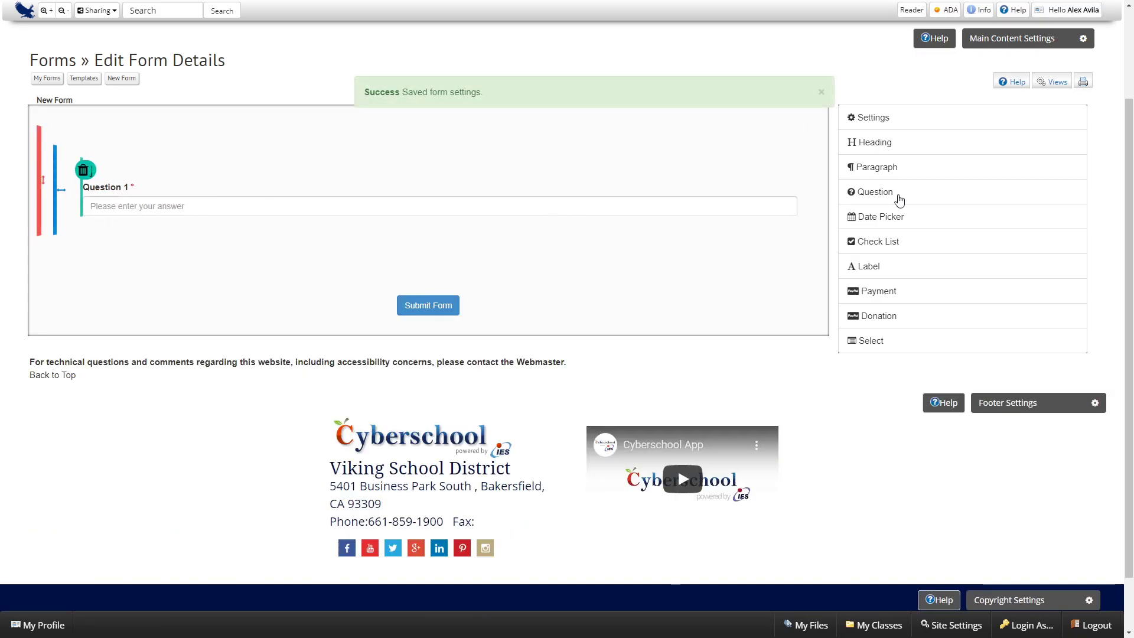
- Add a Heading field to the form and place it in a second column beside Question 1
{"action": "left_click_drag", "start_coordinate": [869, 144], "coordinate": [203, 260]}
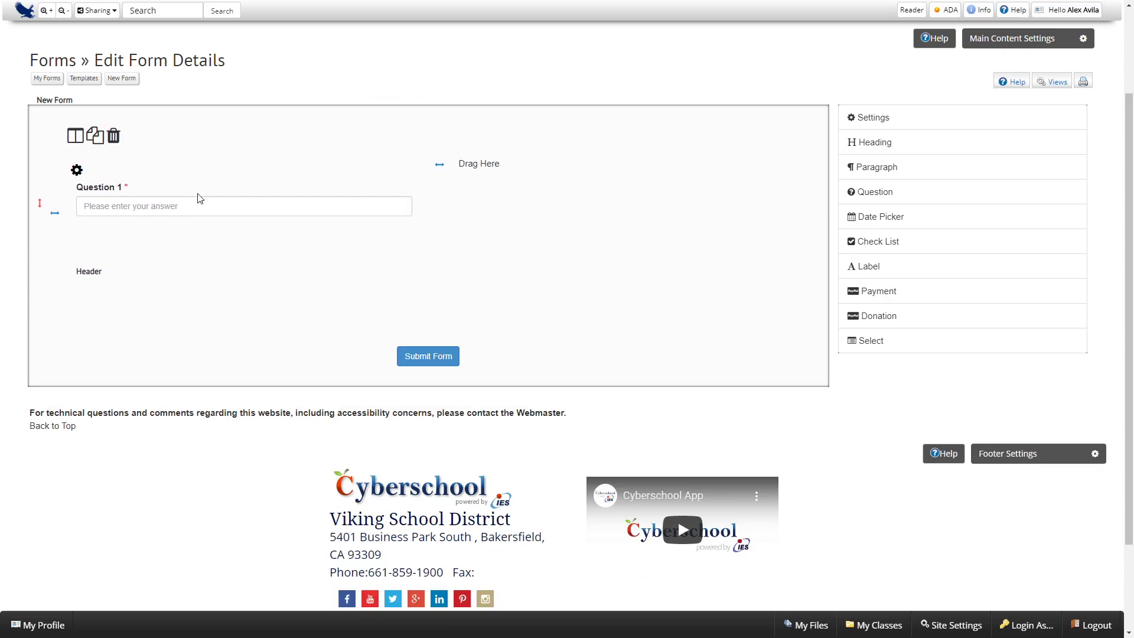
{"action": "left_click_drag", "start_coordinate": [168, 263], "coordinate": [475, 171]}
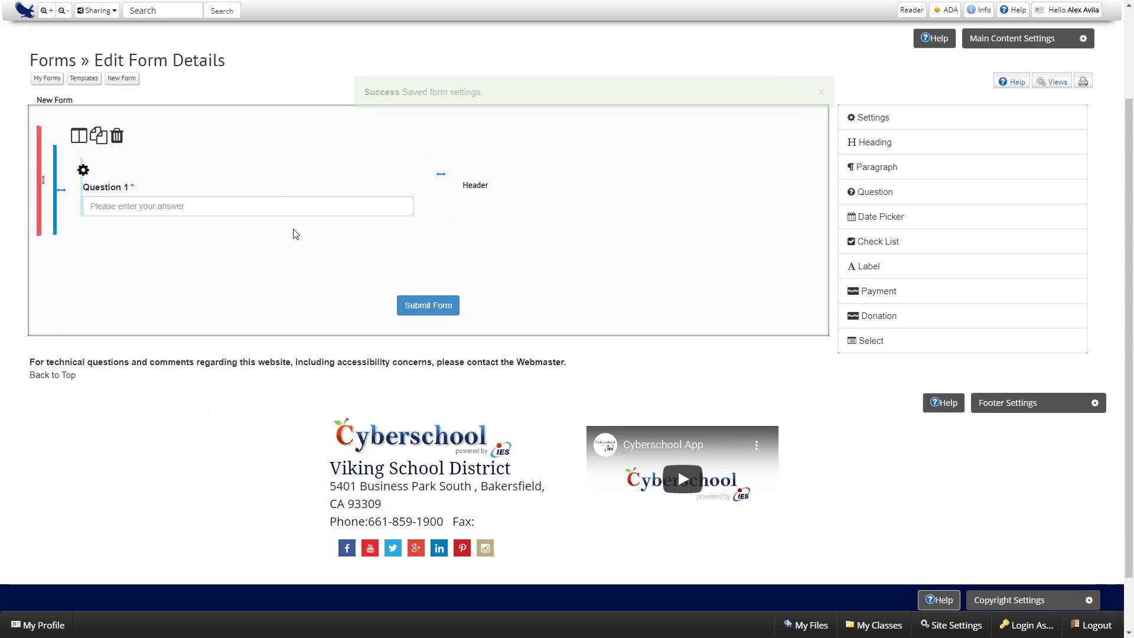
- Add a Payment field in a new row below Question 1 and a Donation field in a second column beside it
{"action": "scroll", "coordinate": [499, 277], "scroll_direction": "up", "scroll_amount": 1}
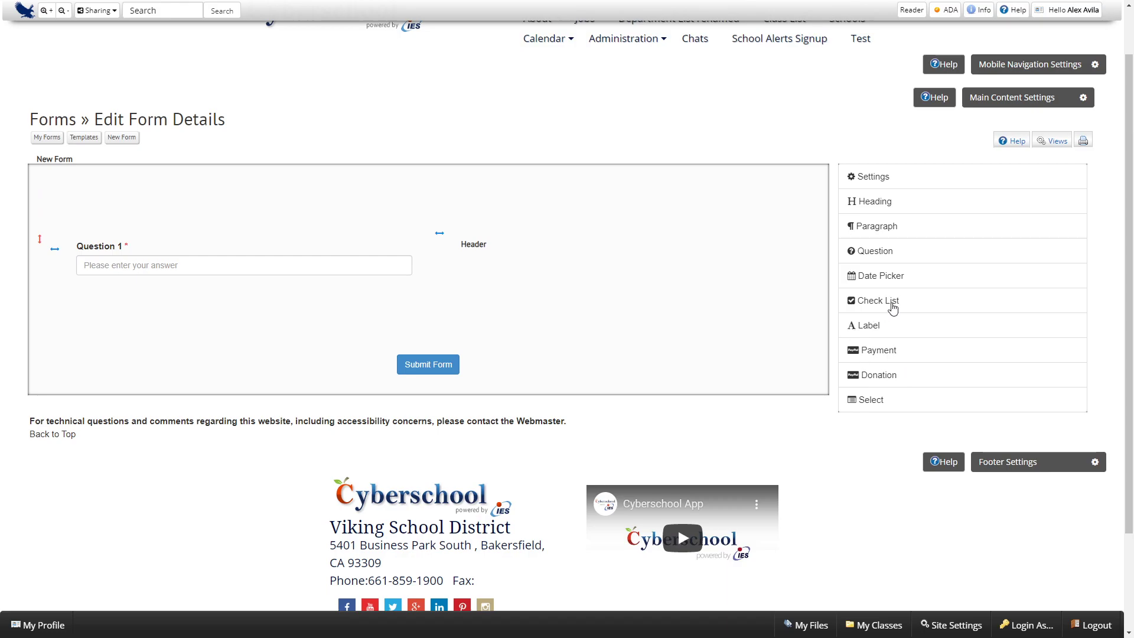
{"action": "left_click_drag", "start_coordinate": [890, 353], "coordinate": [94, 345]}
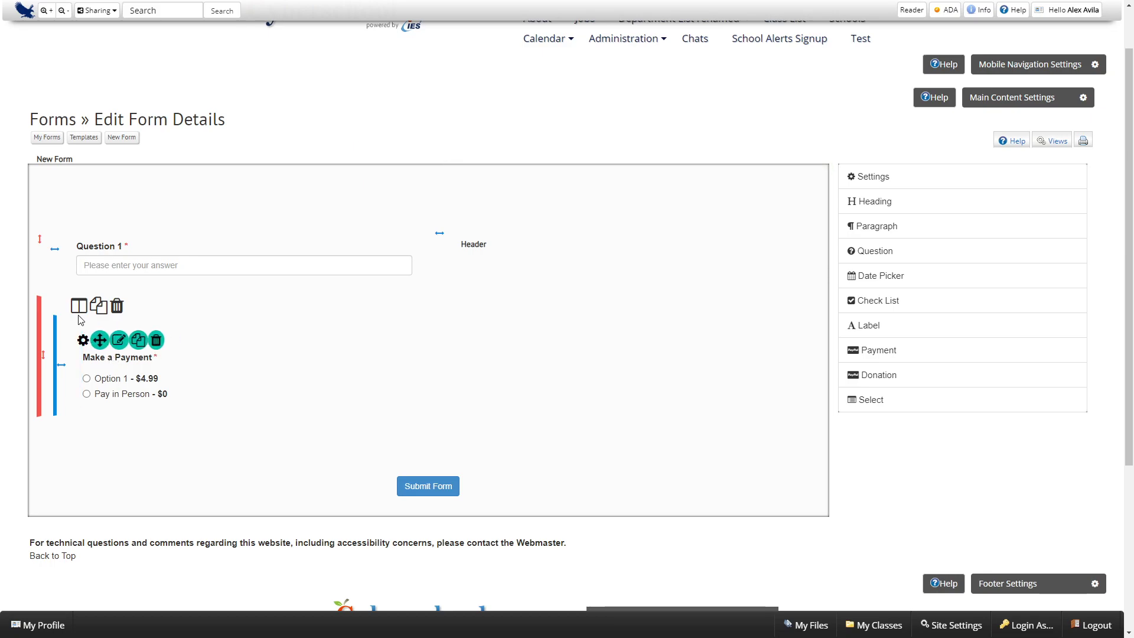
{"action": "left_click", "coordinate": [79, 308]}
{"action": "left_click", "coordinate": [175, 328]}
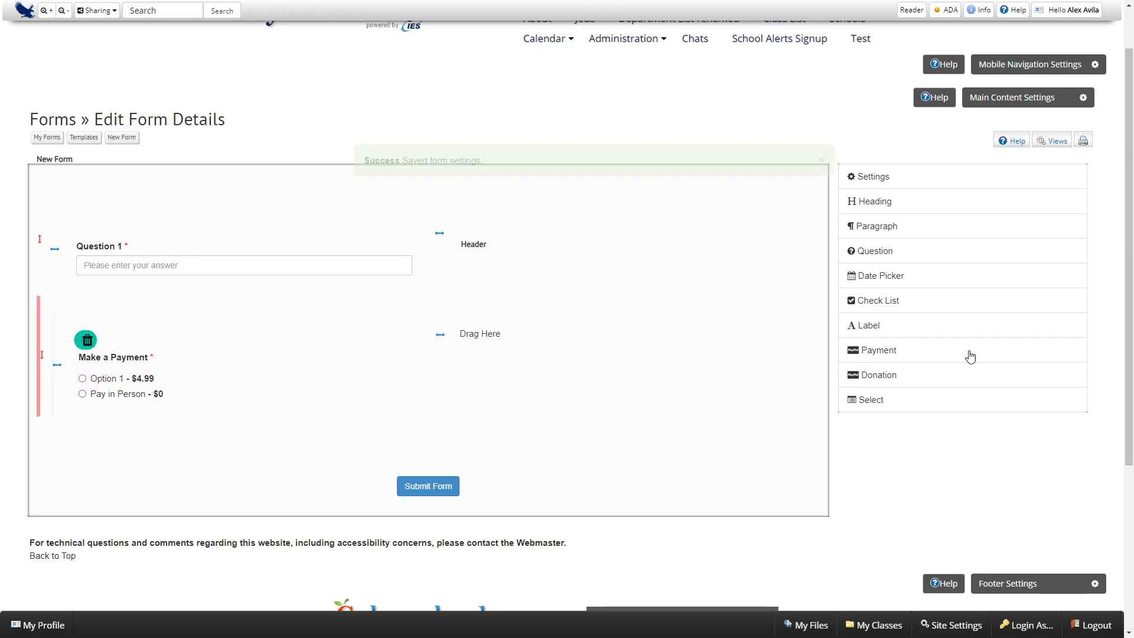
{"action": "left_click_drag", "start_coordinate": [914, 382], "coordinate": [526, 412]}
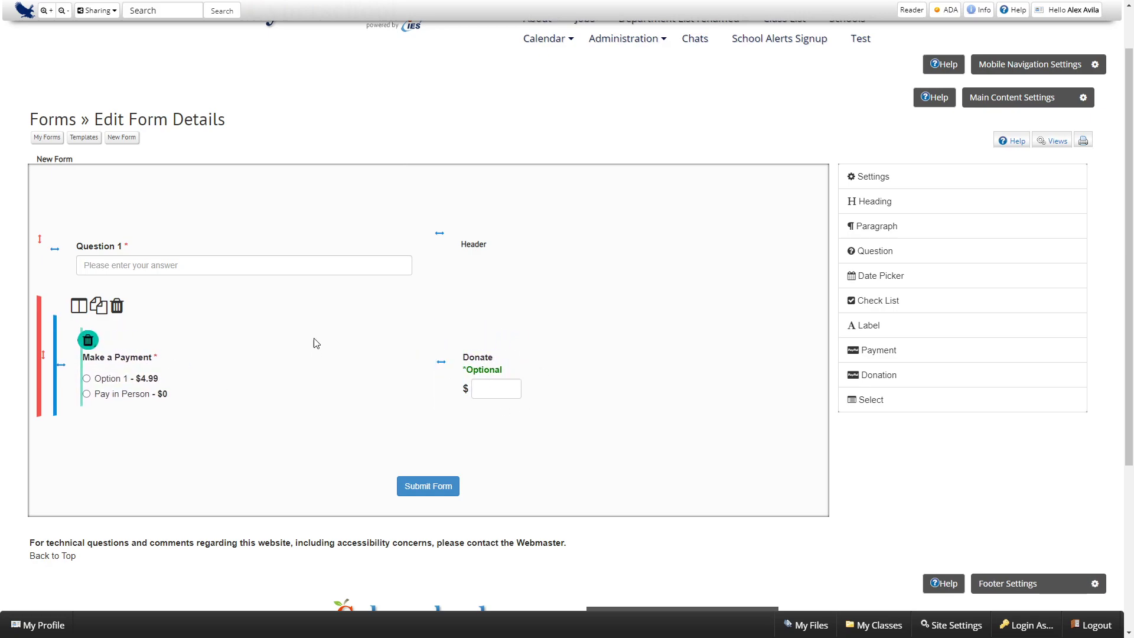
- Rename the payment field's first option to "Credit/Debit"
{"action": "left_click", "coordinate": [123, 340]}
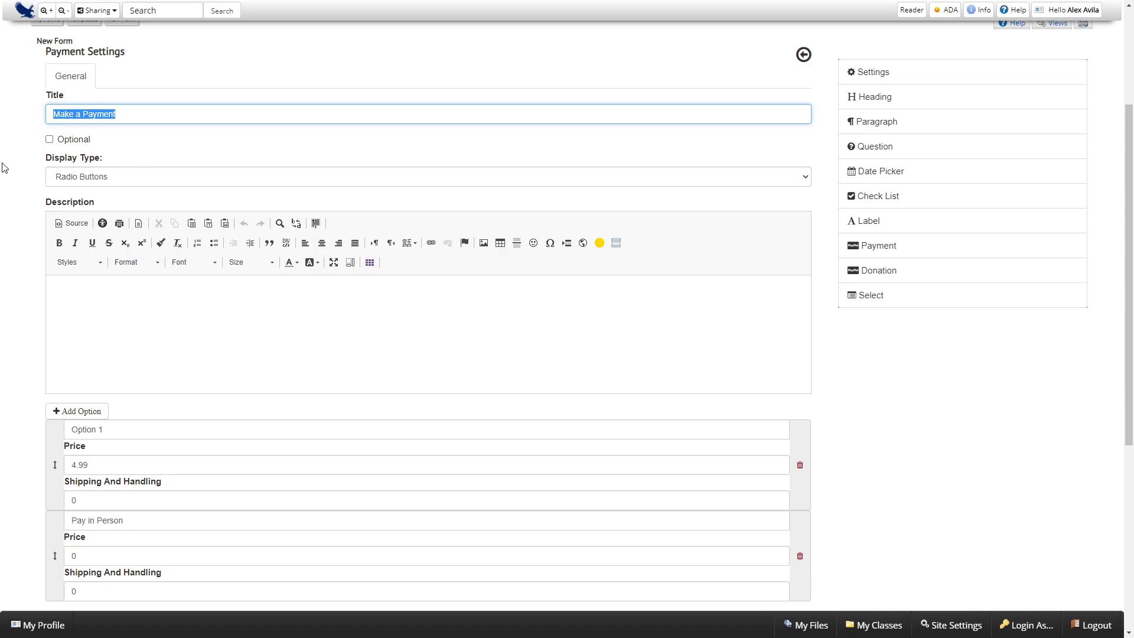
{"action": "scroll", "coordinate": [91, 344], "scroll_direction": "down", "scroll_amount": 3}
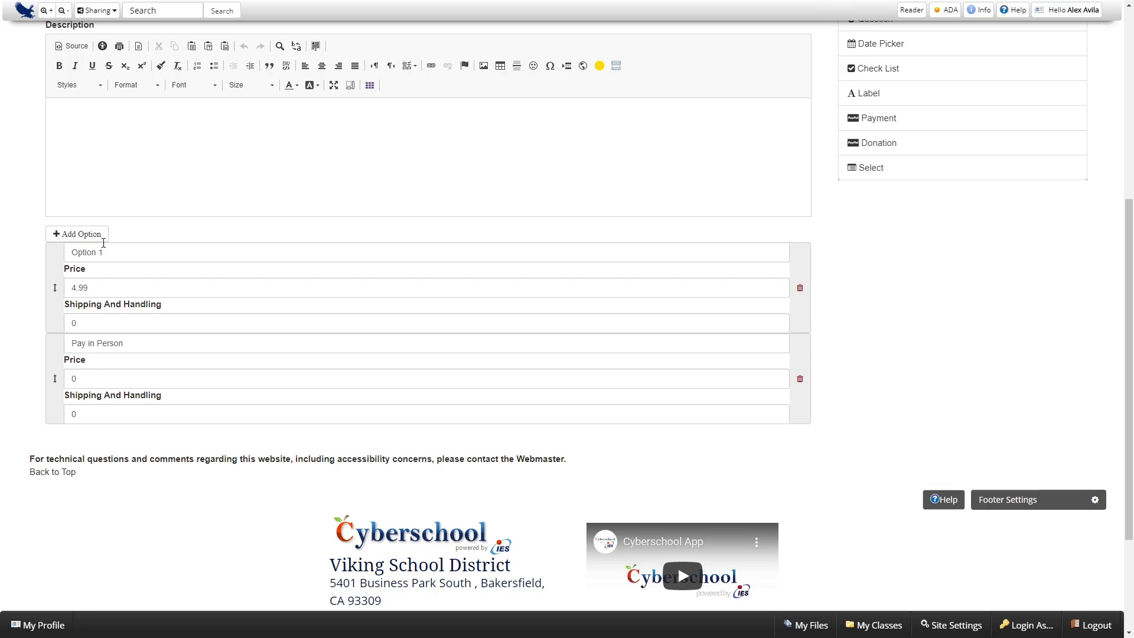
{"action": "left_click_drag", "start_coordinate": [118, 252], "coordinate": [28, 250]}
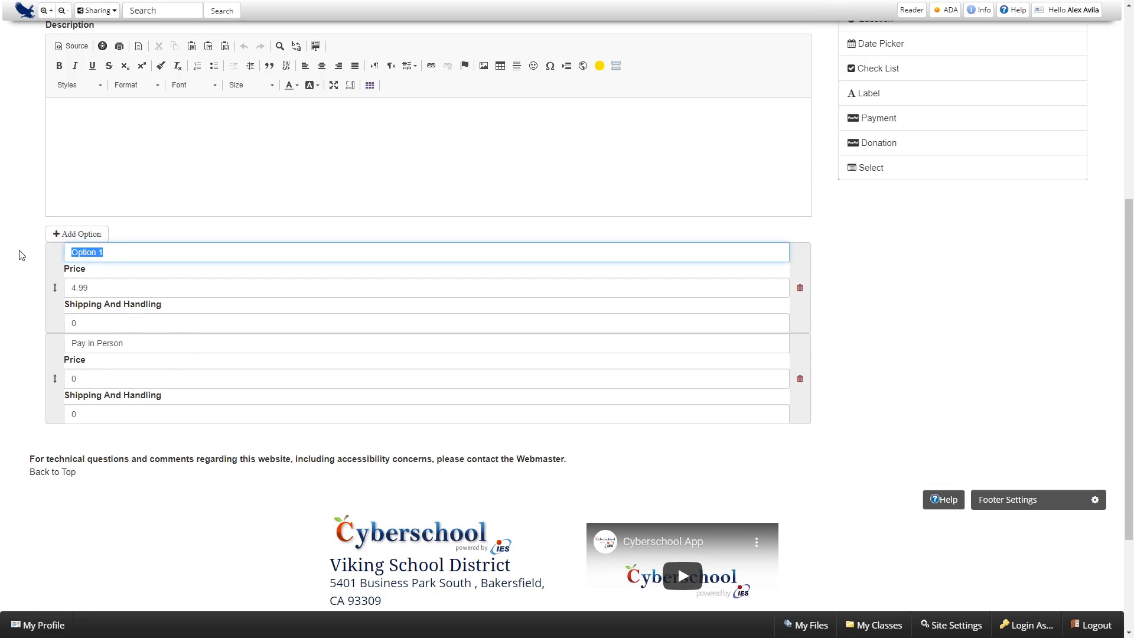
{"action": "type", "text": "Credit/Debit"}
{"action": "key", "text": "Tab"}
{"action": "left_click", "coordinate": [140, 321]}
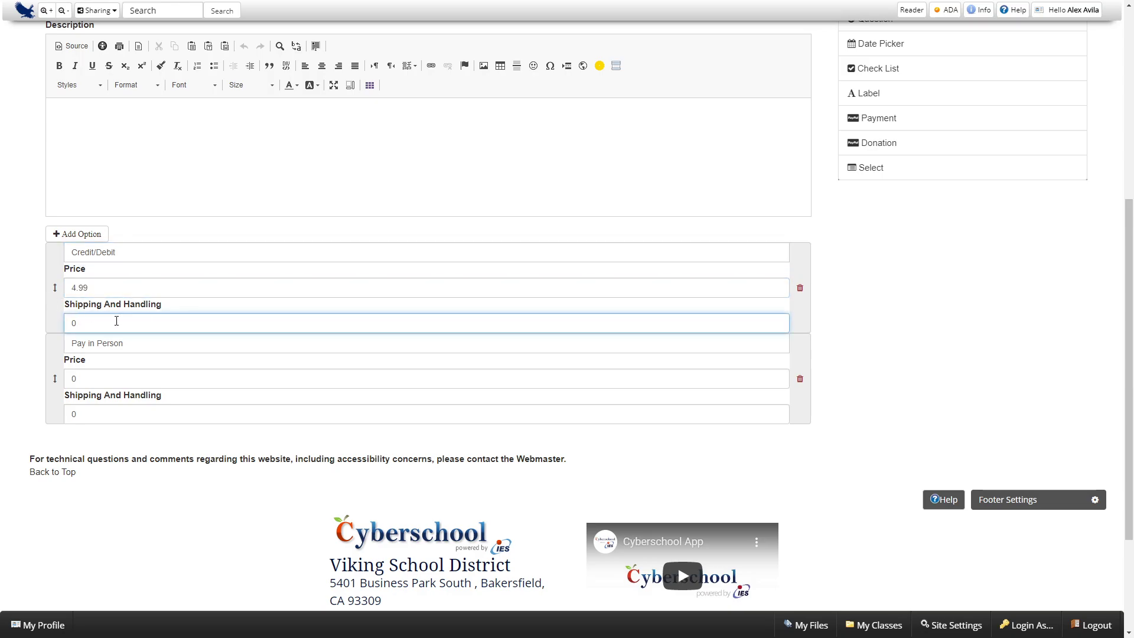
- Add two new payment options and try to reorder the Pay in Person option below the next one
{"action": "left_click", "coordinate": [89, 235]}
{"action": "left_click", "coordinate": [90, 237]}
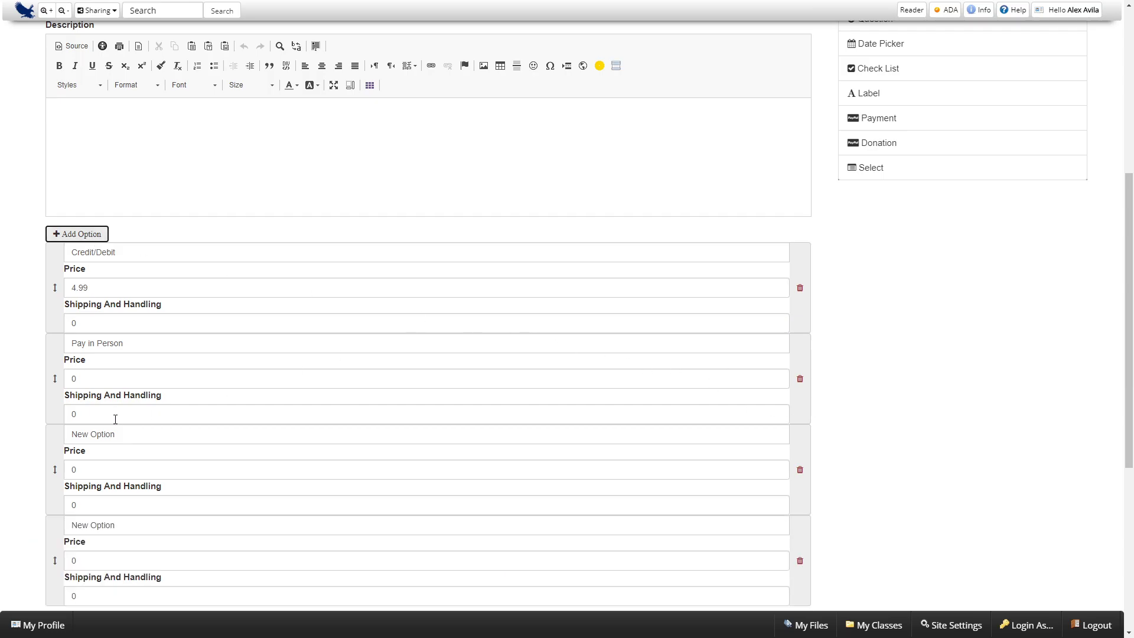
{"action": "left_click_drag", "start_coordinate": [52, 384], "coordinate": [91, 473]}
- Delete every payment option except Credit/Debit and return to the form layout
{"action": "left_click", "coordinate": [794, 407]}
{"action": "left_click", "coordinate": [795, 407]}
{"action": "left_click", "coordinate": [798, 406]}
{"action": "scroll", "coordinate": [503, 364], "scroll_direction": "up", "scroll_amount": 3}
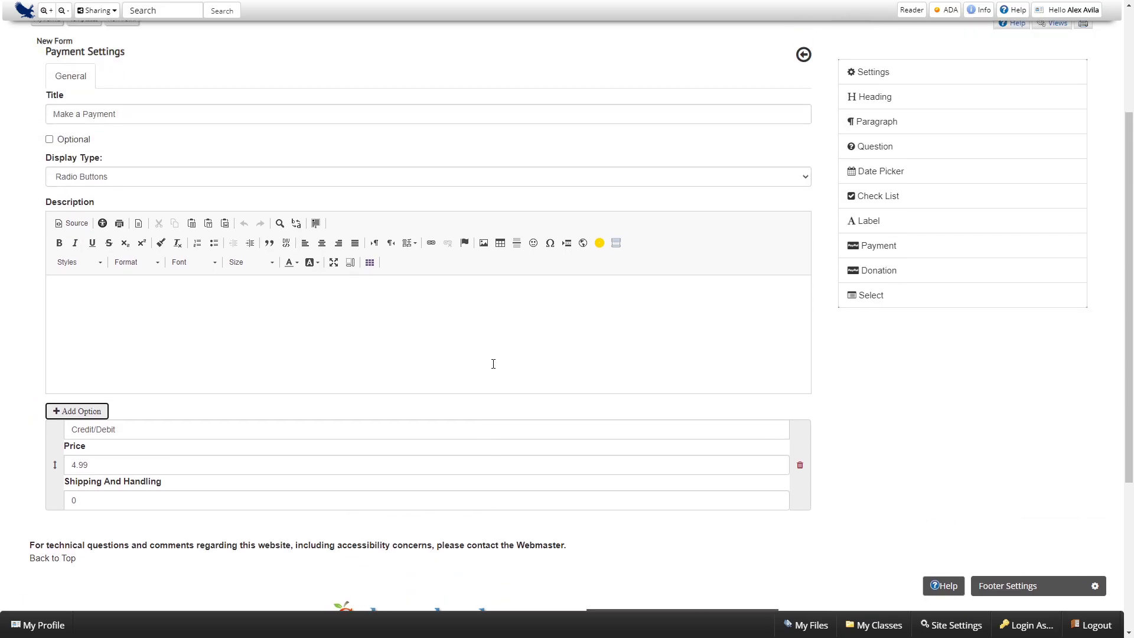
{"action": "scroll", "coordinate": [493, 364], "scroll_direction": "up", "scroll_amount": 2}
{"action": "left_click", "coordinate": [803, 171]}
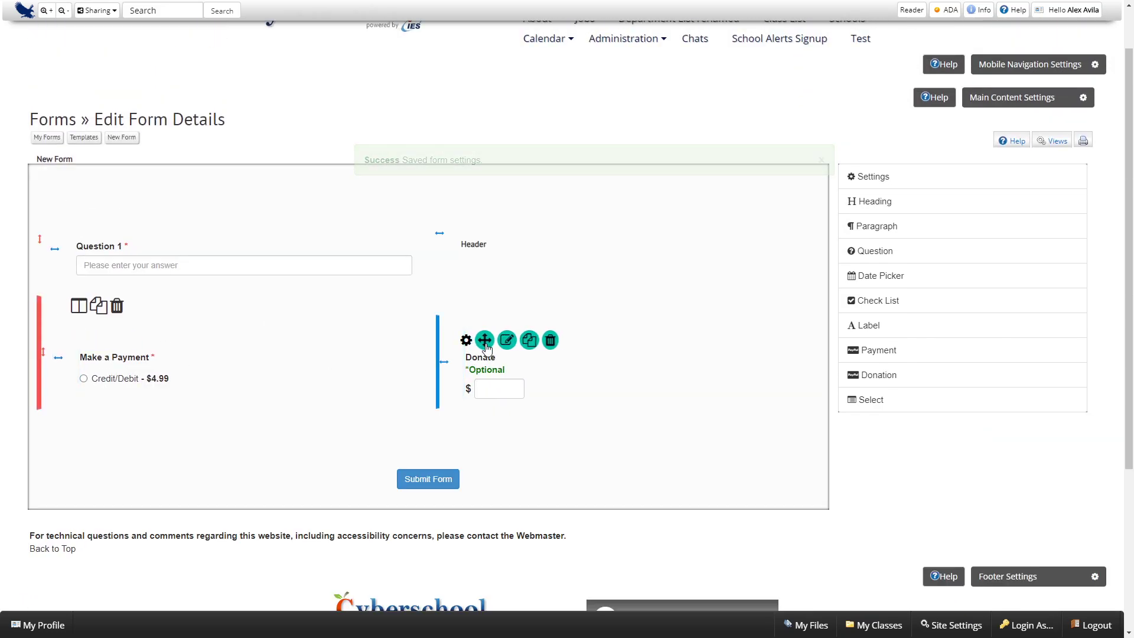
- Try the Specify Amounts display type in the donation field's settings and switch back to "Let user choose amount"
{"action": "left_click", "coordinate": [510, 343]}
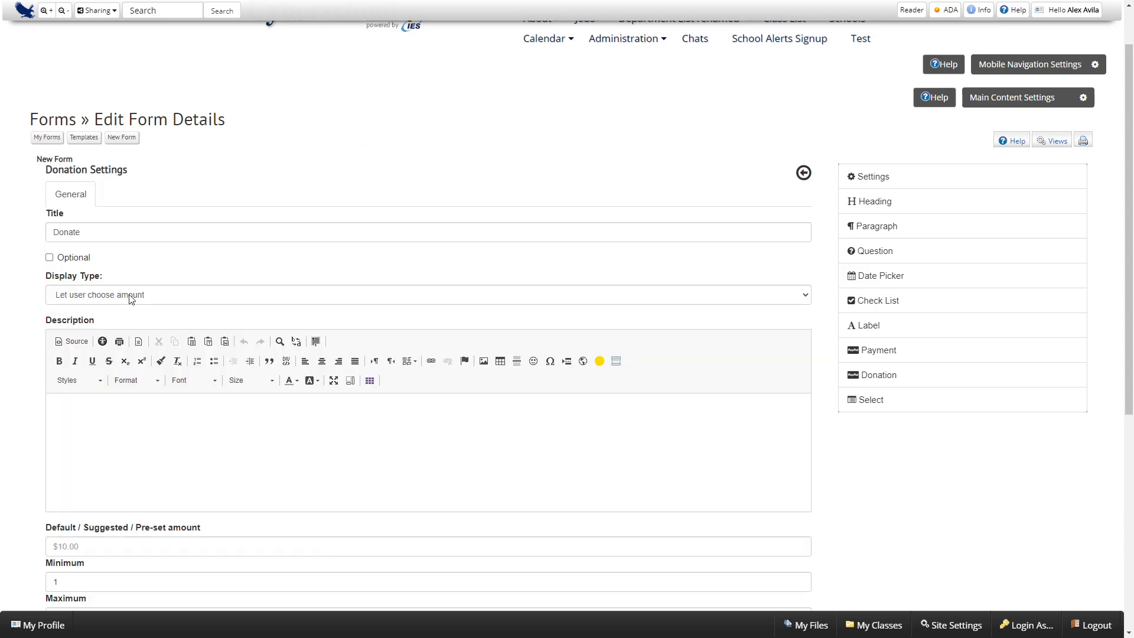
{"action": "left_click", "coordinate": [153, 299]}
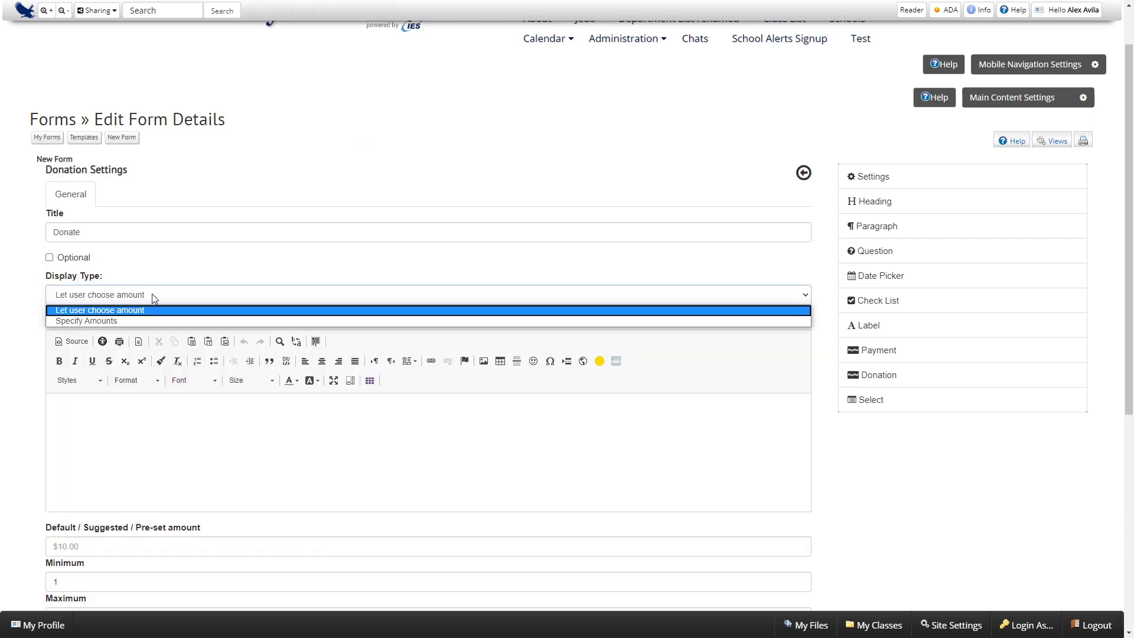
{"action": "left_click", "coordinate": [83, 320]}
{"action": "scroll", "coordinate": [137, 393], "scroll_direction": "down", "scroll_amount": 3}
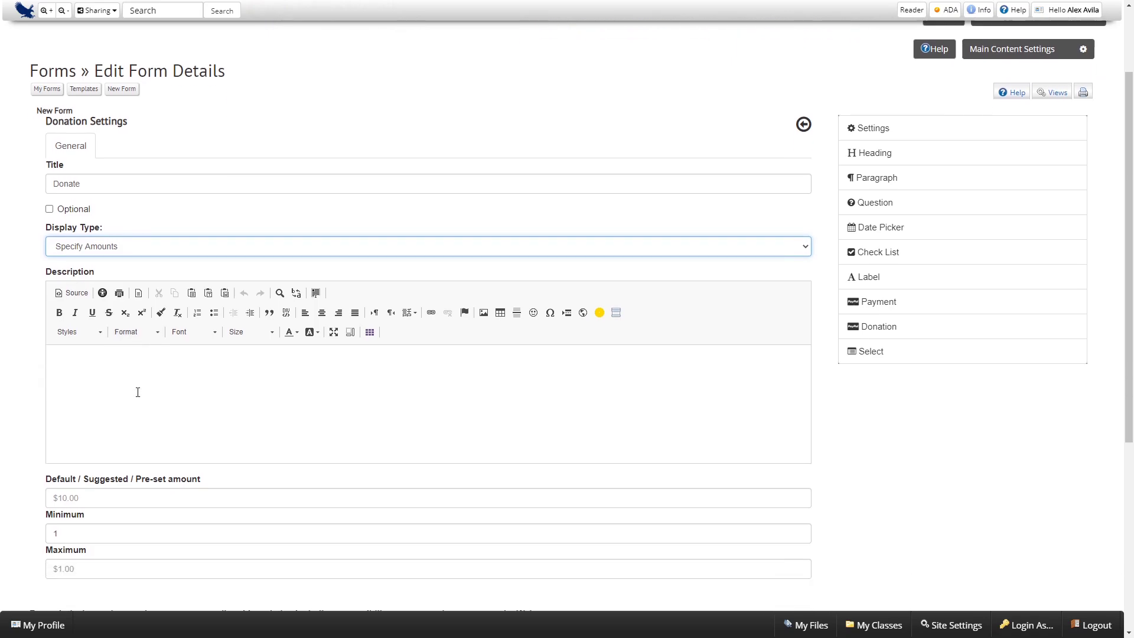
{"action": "scroll", "coordinate": [162, 373], "scroll_direction": "up", "scroll_amount": 2}
{"action": "left_click", "coordinate": [100, 235]}
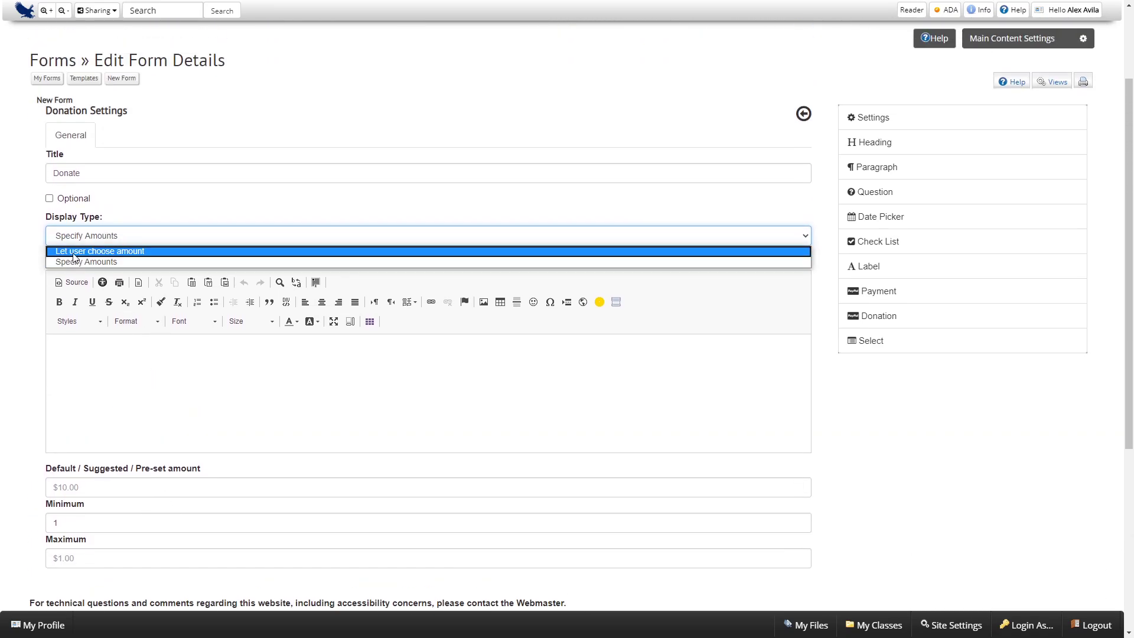
{"action": "left_click", "coordinate": [98, 253]}
- Examine the donation's suggested, minimum and maximum amount fields and return to the form layout
{"action": "scroll", "coordinate": [77, 331], "scroll_direction": "down", "scroll_amount": 3}
{"action": "left_click", "coordinate": [81, 312]}
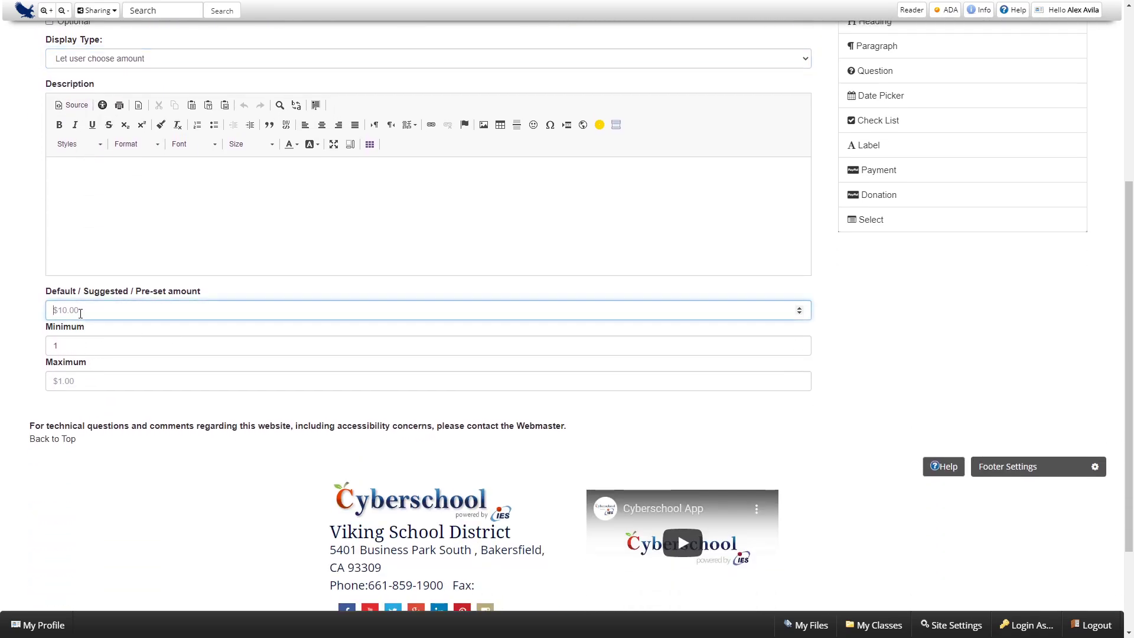
{"action": "left_click", "coordinate": [50, 346]}
{"action": "left_click", "coordinate": [95, 381]}
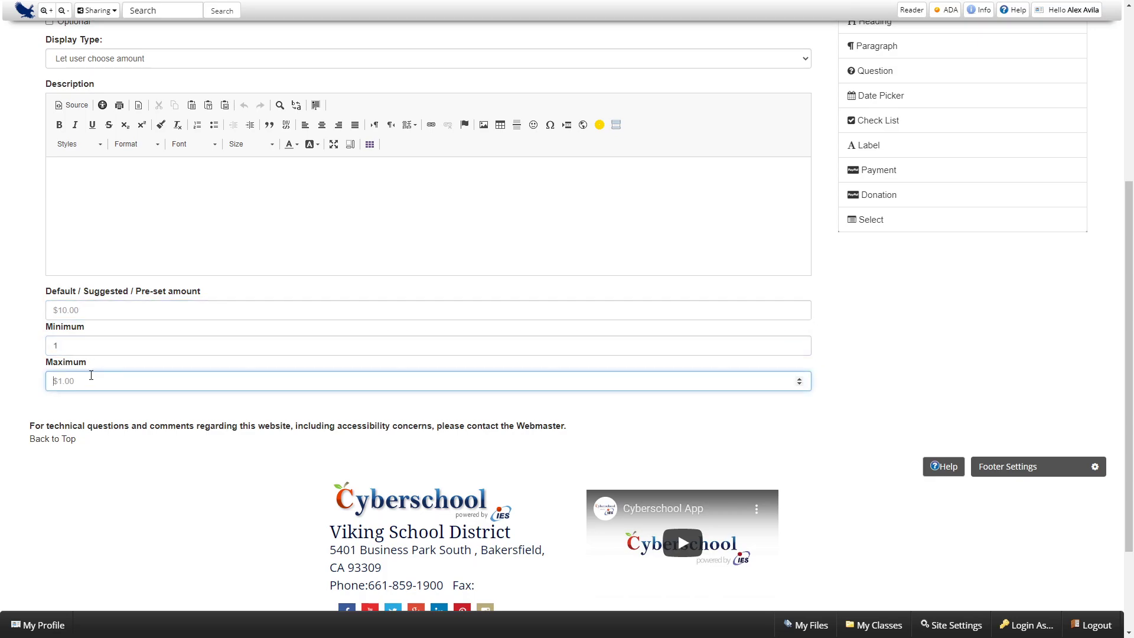
{"action": "scroll", "coordinate": [453, 355], "scroll_direction": "up", "scroll_amount": 4}
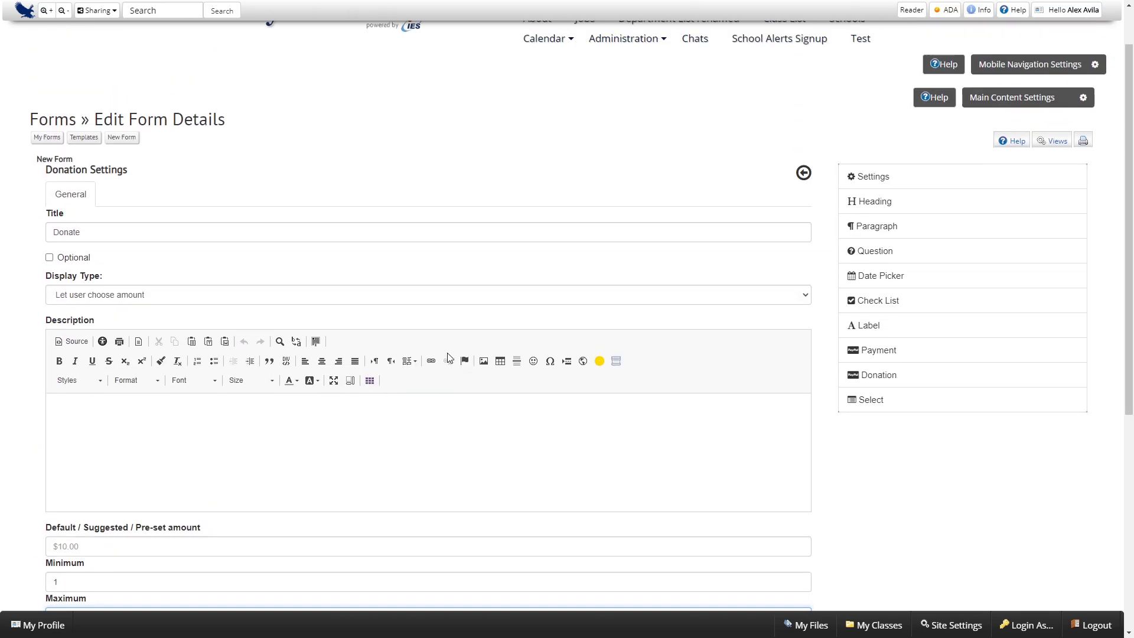
{"action": "left_click", "coordinate": [799, 171]}
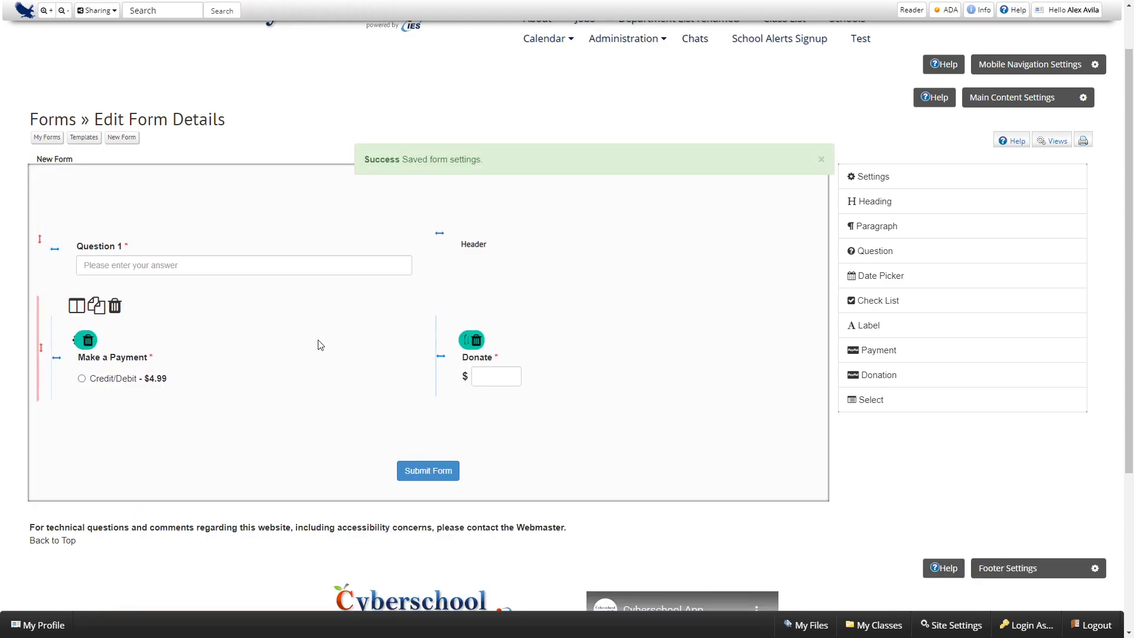
- Examine the form's title, email list and submit button text settings and return to the form layout
{"action": "left_click", "coordinate": [889, 179]}
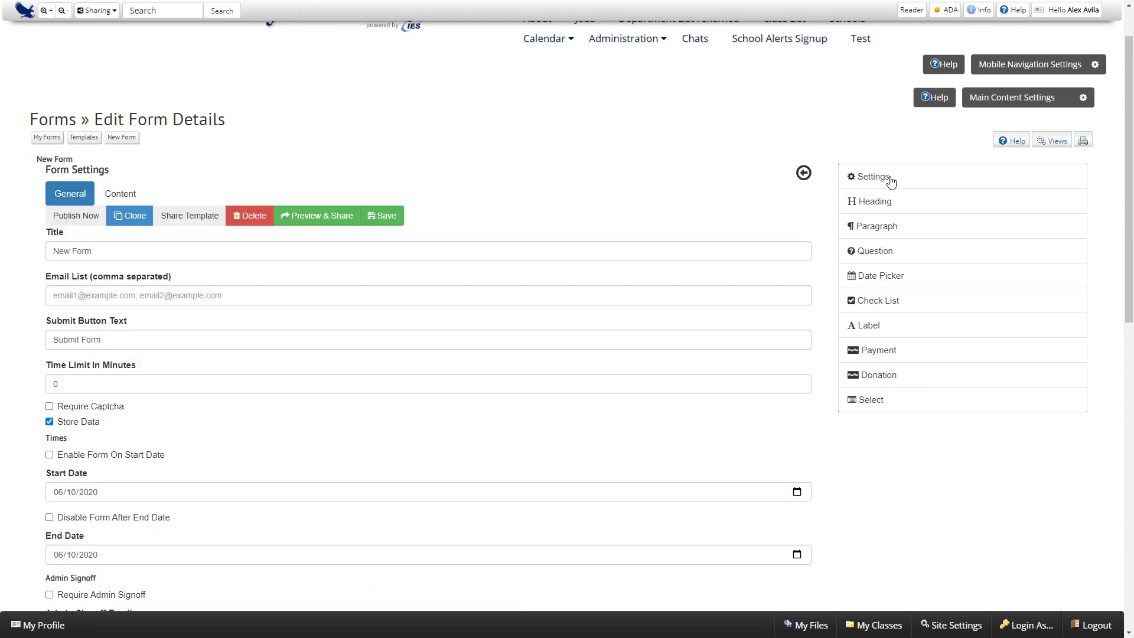
{"action": "left_click_drag", "start_coordinate": [108, 257], "coordinate": [10, 259]}
{"action": "left_click", "coordinate": [64, 294]}
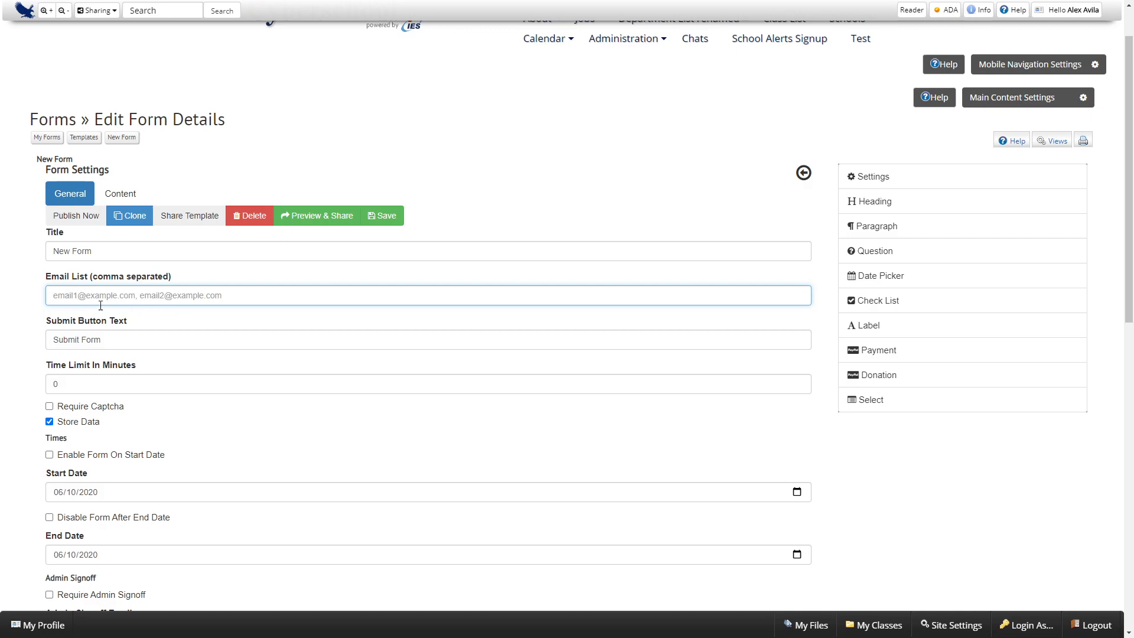
{"action": "left_click_drag", "start_coordinate": [117, 349], "coordinate": [2, 349]}
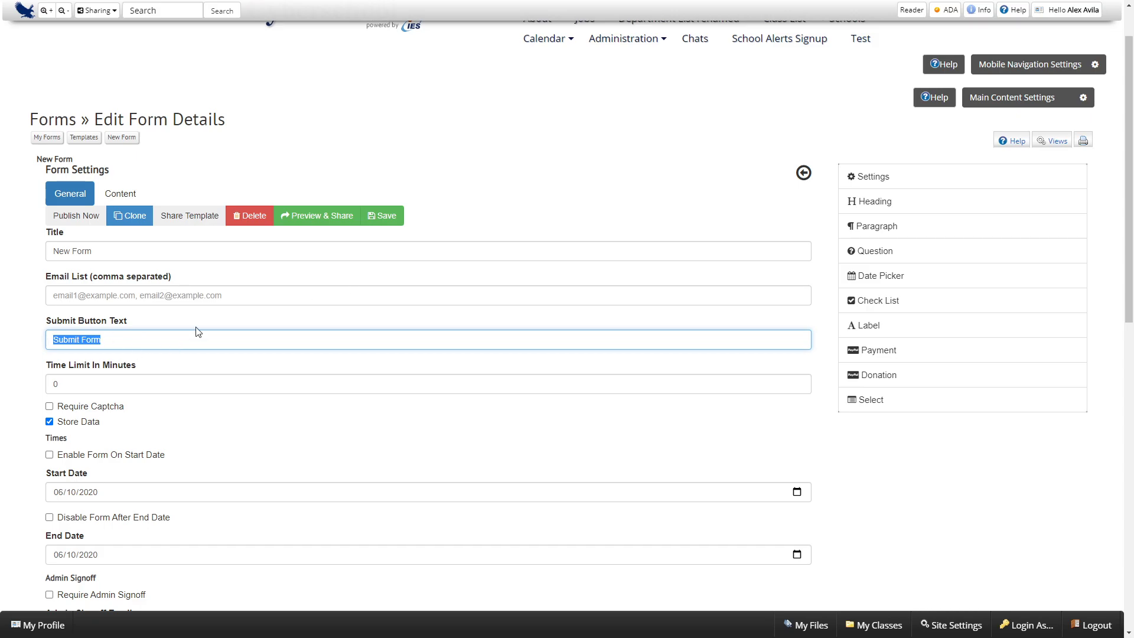
{"action": "left_click", "coordinate": [804, 176]}
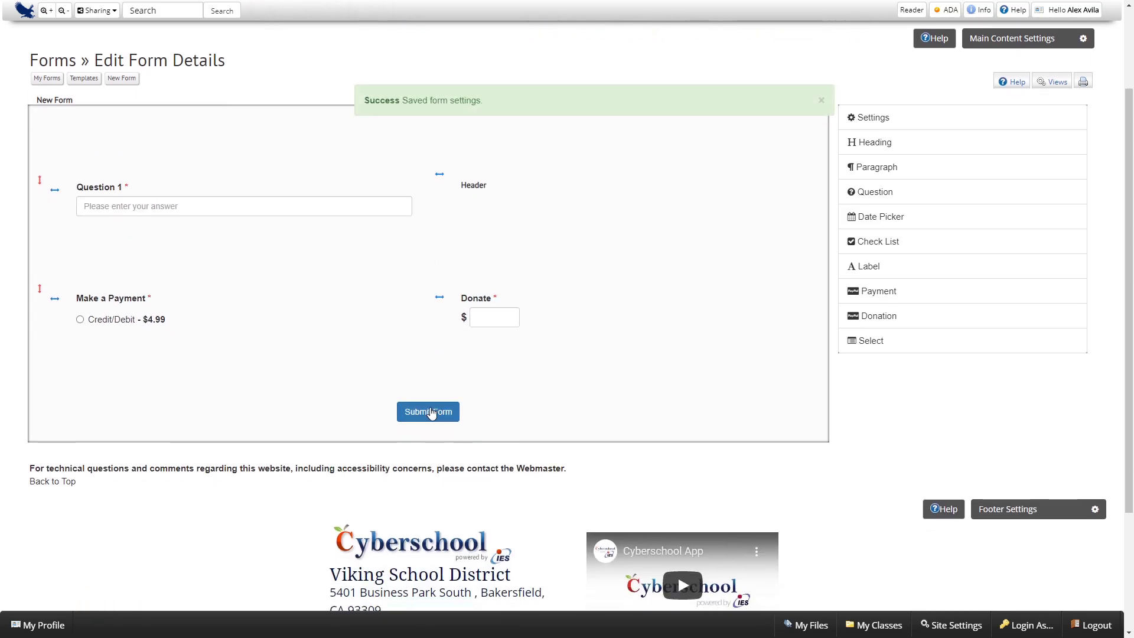
- Change the form's submit button text to "register" and return to the form layout
{"action": "left_click", "coordinate": [923, 122]}
{"action": "left_click_drag", "start_coordinate": [108, 283], "coordinate": [2, 283]}
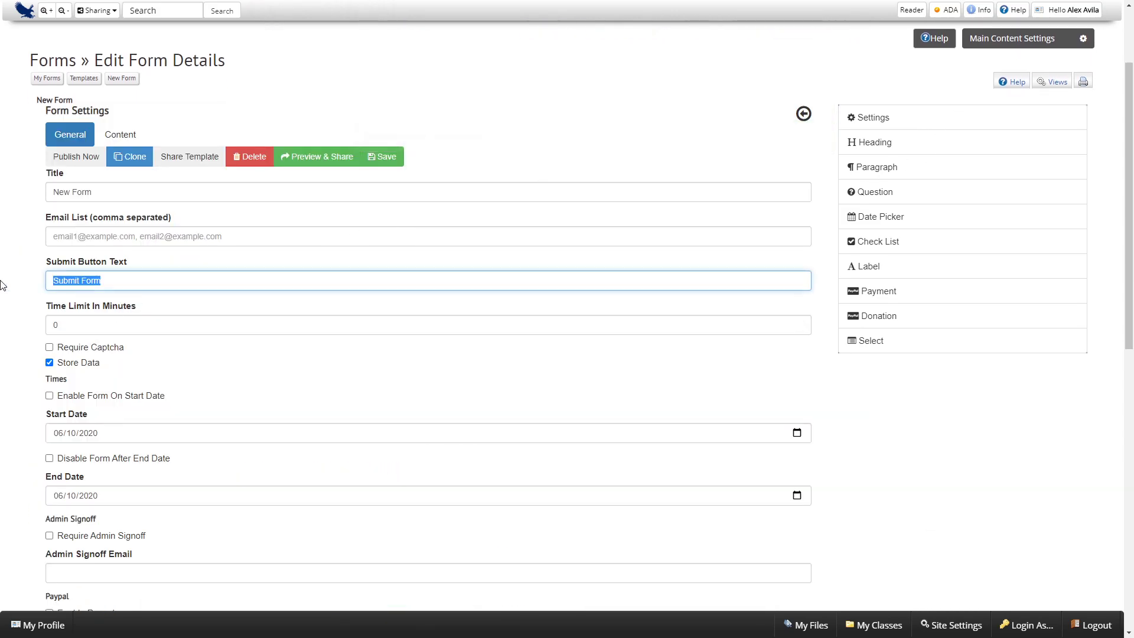
{"action": "type", "text": "register"}
{"action": "left_click", "coordinate": [803, 116]}
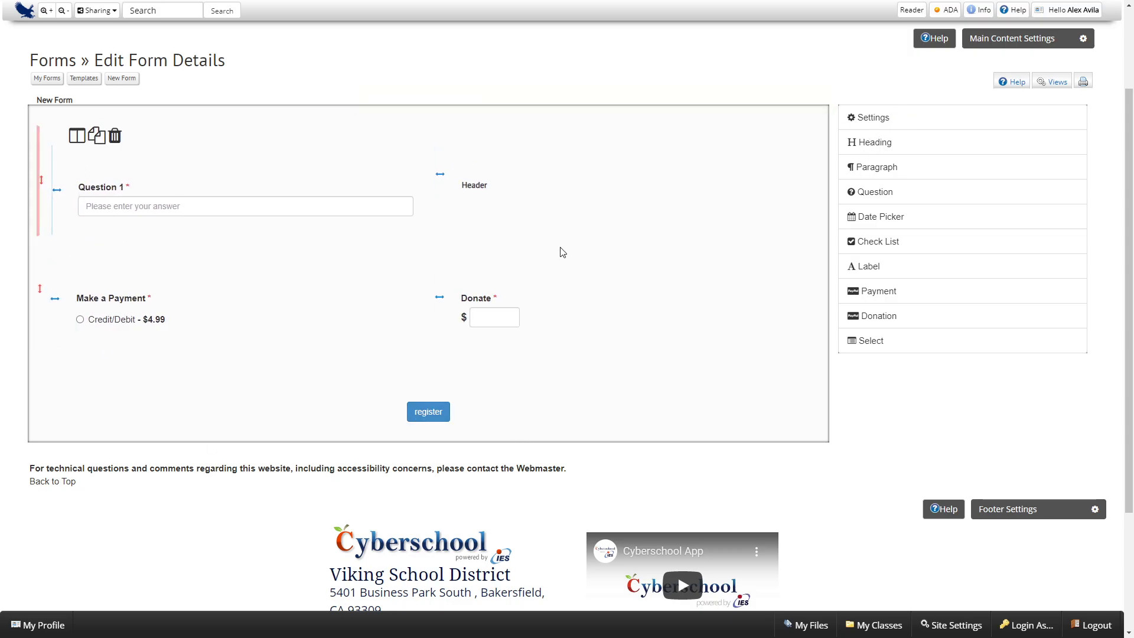
- Reopen the form settings and require a captcha, keeping Store Data enabled
{"action": "left_click", "coordinate": [887, 121]}
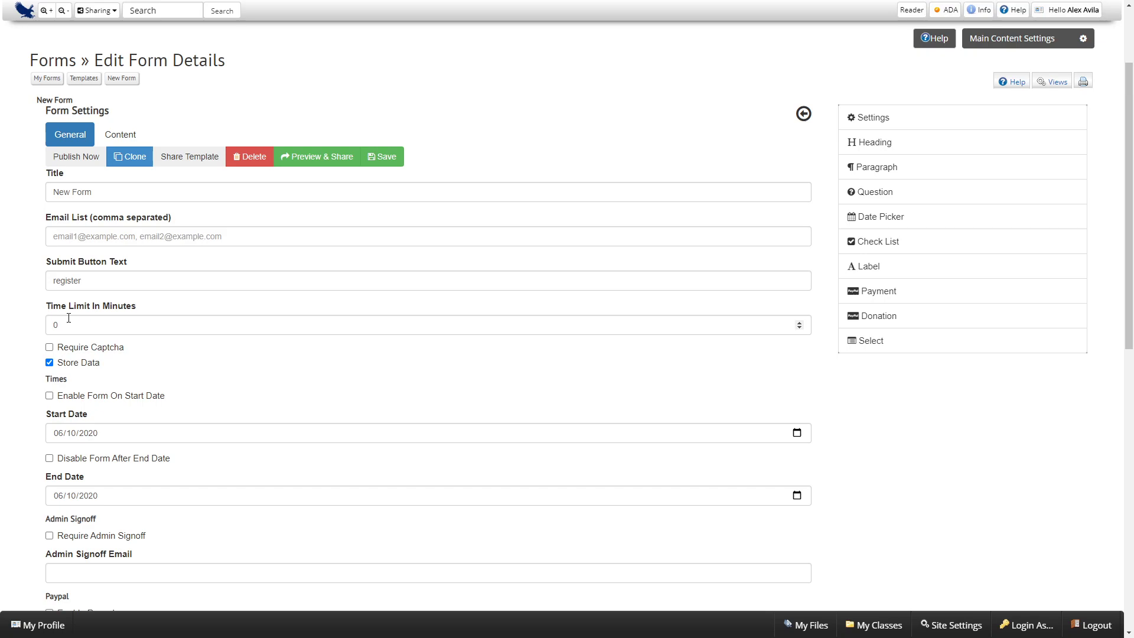
{"action": "left_click", "coordinate": [50, 347]}
{"action": "left_click", "coordinate": [75, 364]}
- Enable the form on start date 06/11/2020 and disable it after end date 06/12/2020
{"action": "scroll", "coordinate": [75, 370], "scroll_direction": "down", "scroll_amount": 2}
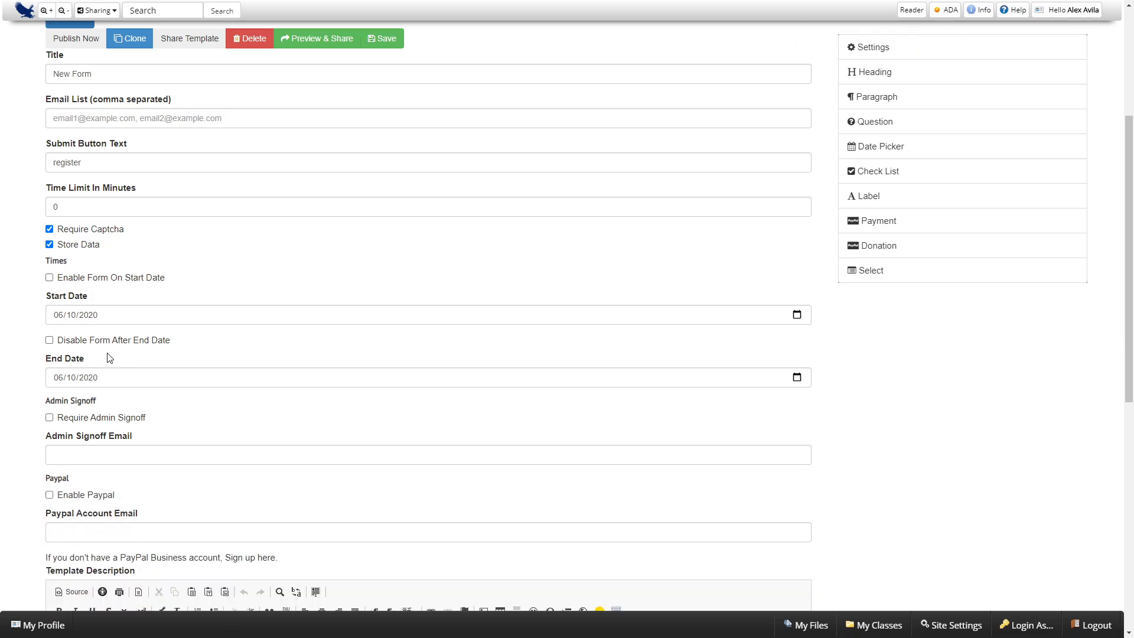
{"action": "left_click", "coordinate": [82, 284]}
{"action": "left_click", "coordinate": [72, 314]}
{"action": "key", "text": "Up"}
{"action": "left_click", "coordinate": [182, 272]}
{"action": "left_click", "coordinate": [75, 342]}
{"action": "left_click", "coordinate": [73, 378]}
{"action": "type", "text": "13"}
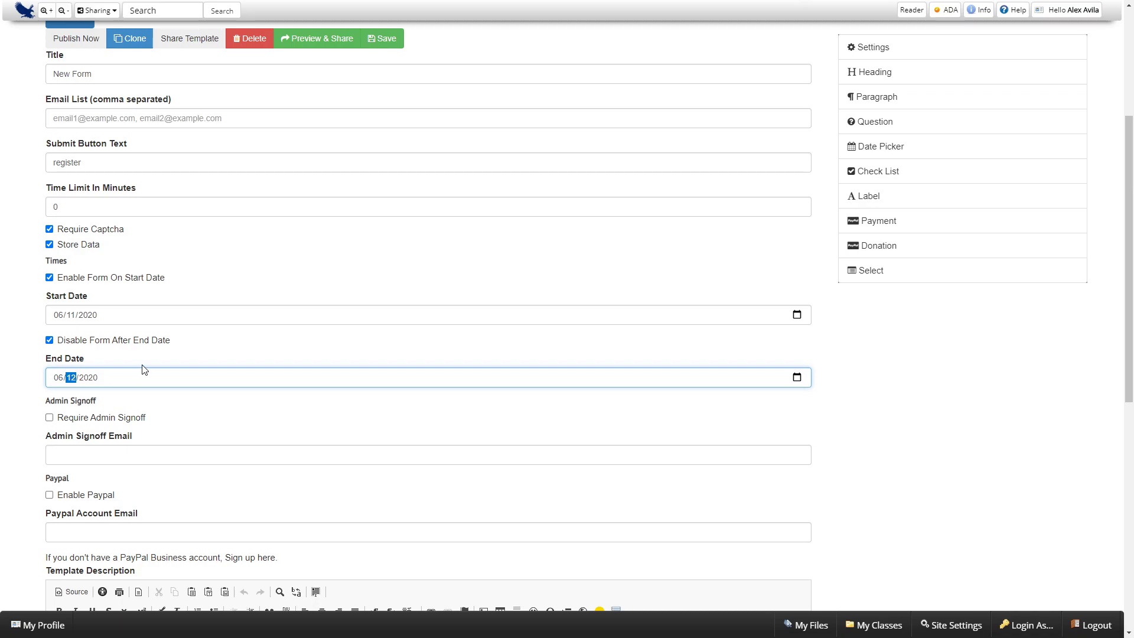
{"action": "left_click", "coordinate": [34, 354]}
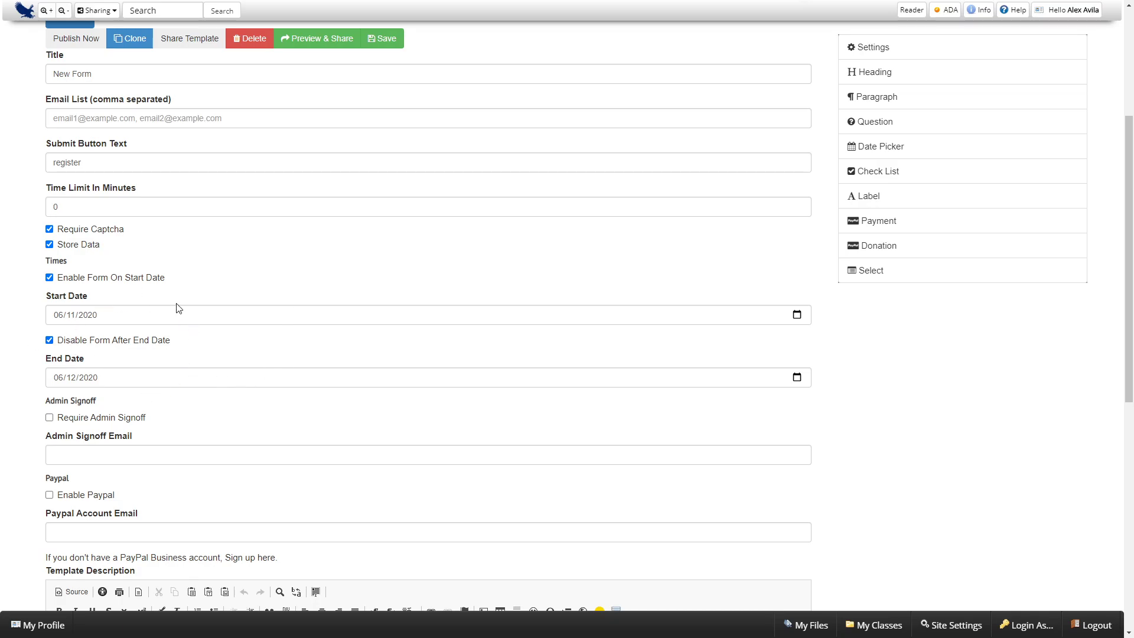
- Try the Require Admin Signoff option with its email field and turn the option off again
{"action": "scroll", "coordinate": [74, 327], "scroll_direction": "down", "scroll_amount": 1}
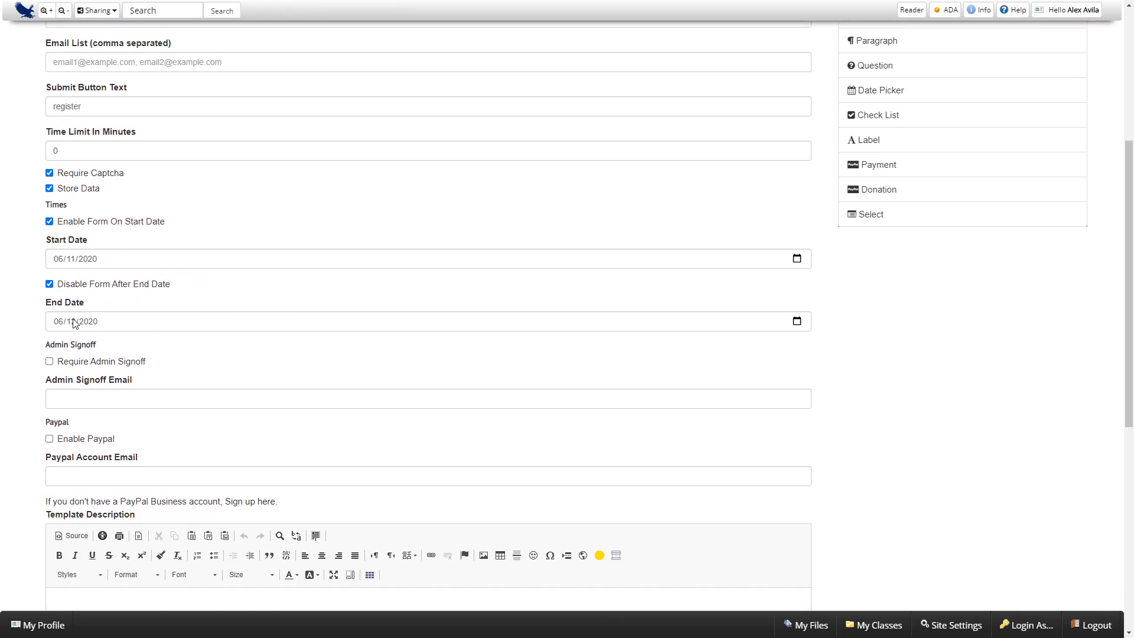
{"action": "left_click", "coordinate": [66, 361]}
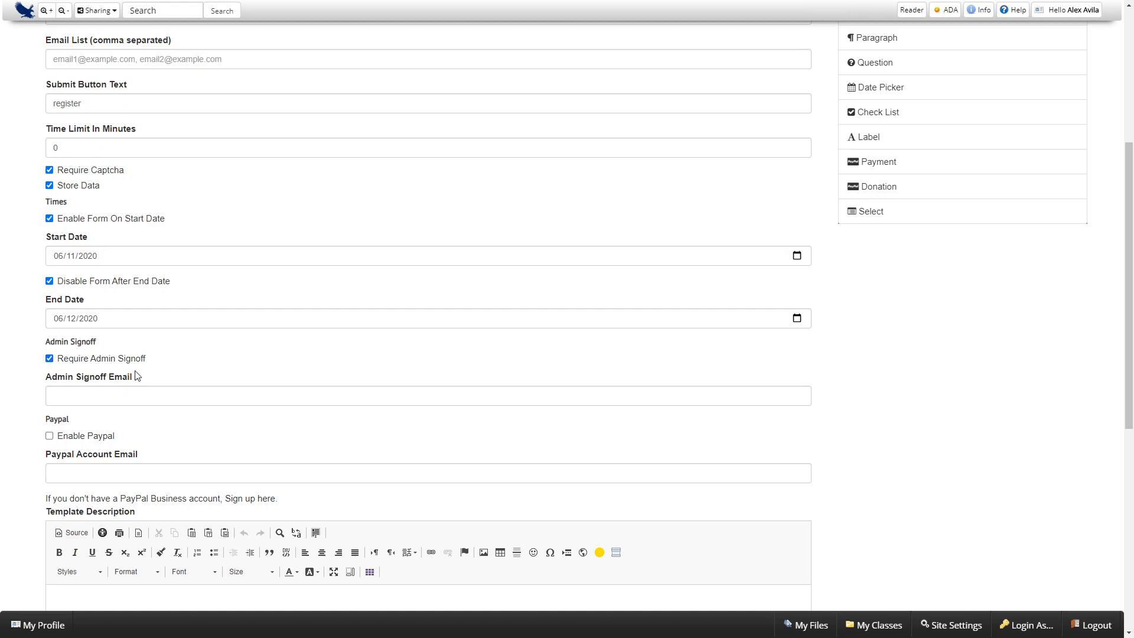
{"action": "scroll", "coordinate": [131, 382], "scroll_direction": "down", "scroll_amount": 2}
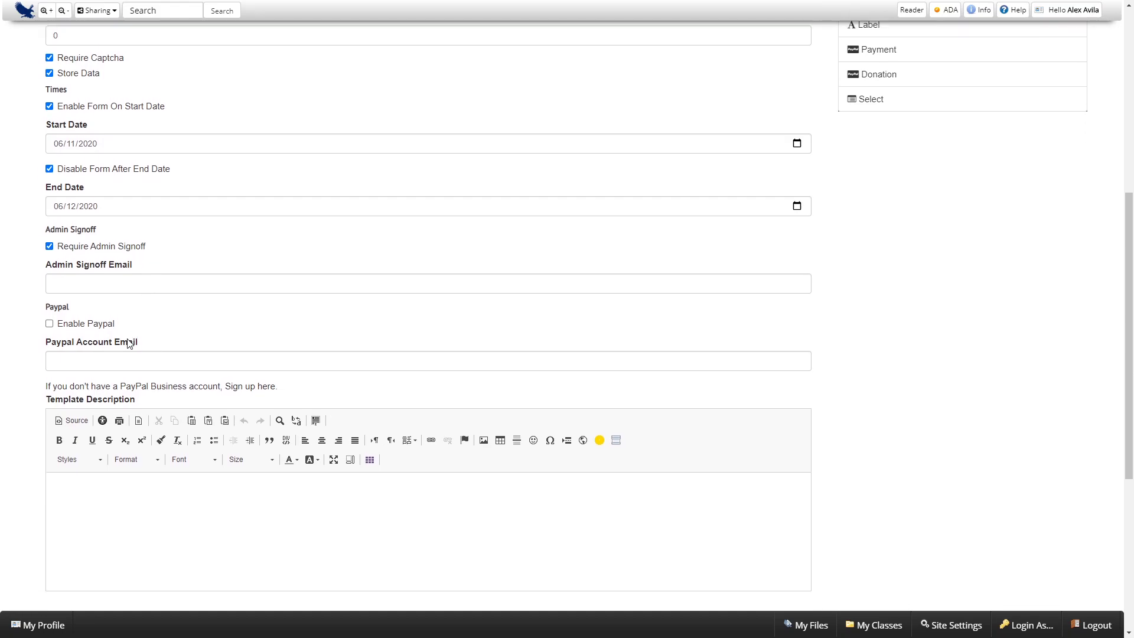
{"action": "left_click", "coordinate": [102, 277]}
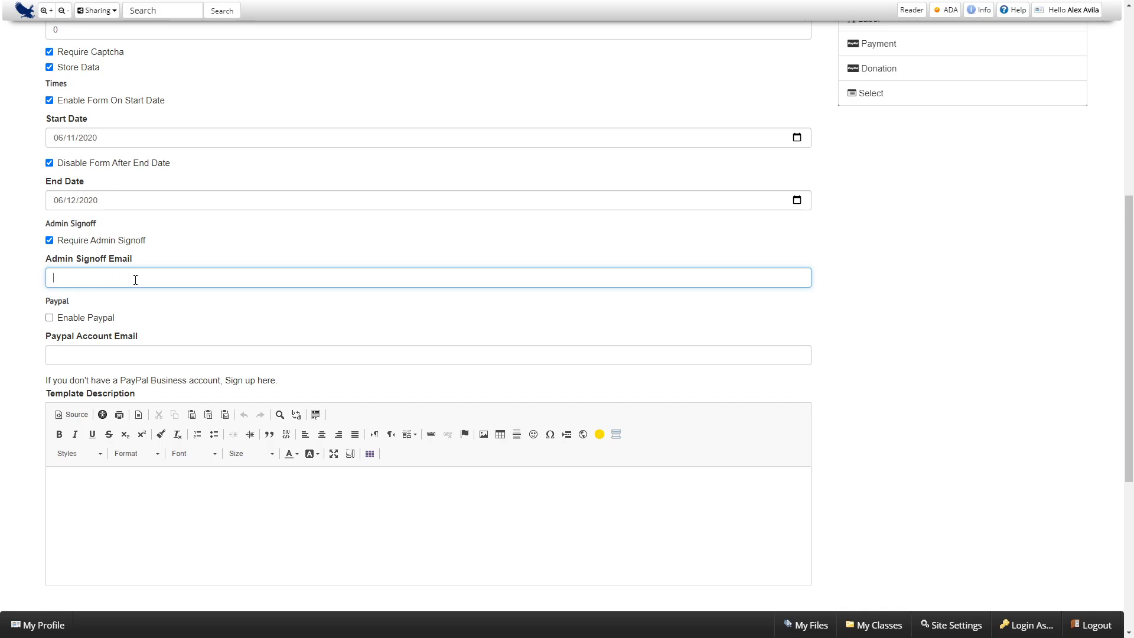
{"action": "left_click", "coordinate": [50, 241]}
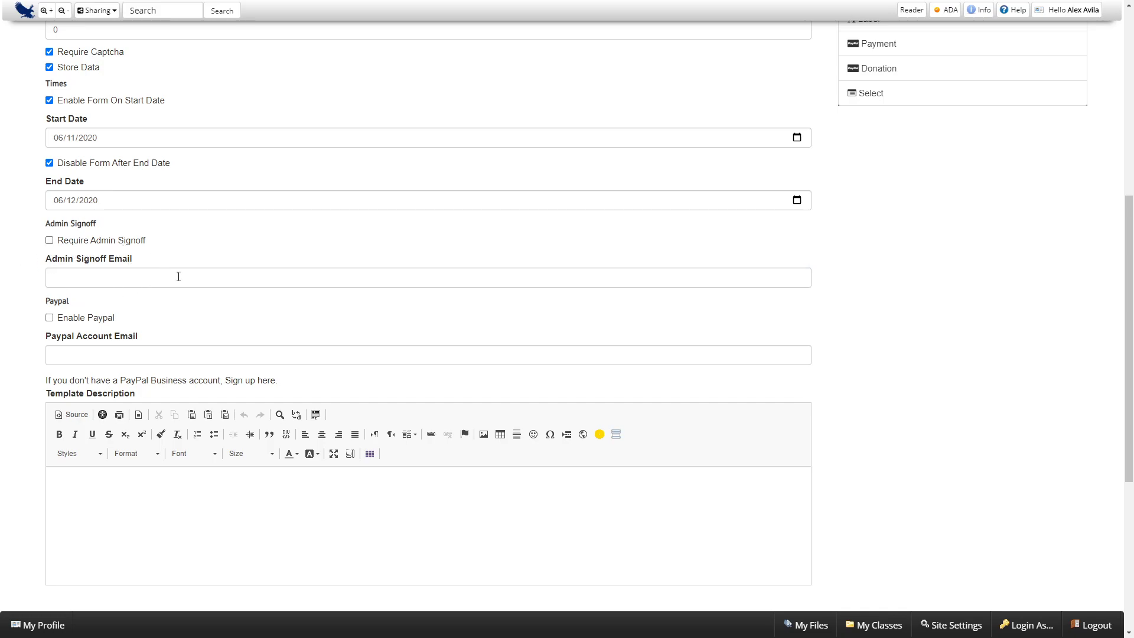
- Enable Paypal for the form and place the cursor in the empty Paypal account email field
{"action": "scroll", "coordinate": [118, 260], "scroll_direction": "down", "scroll_amount": 1}
{"action": "left_click", "coordinate": [87, 260]}
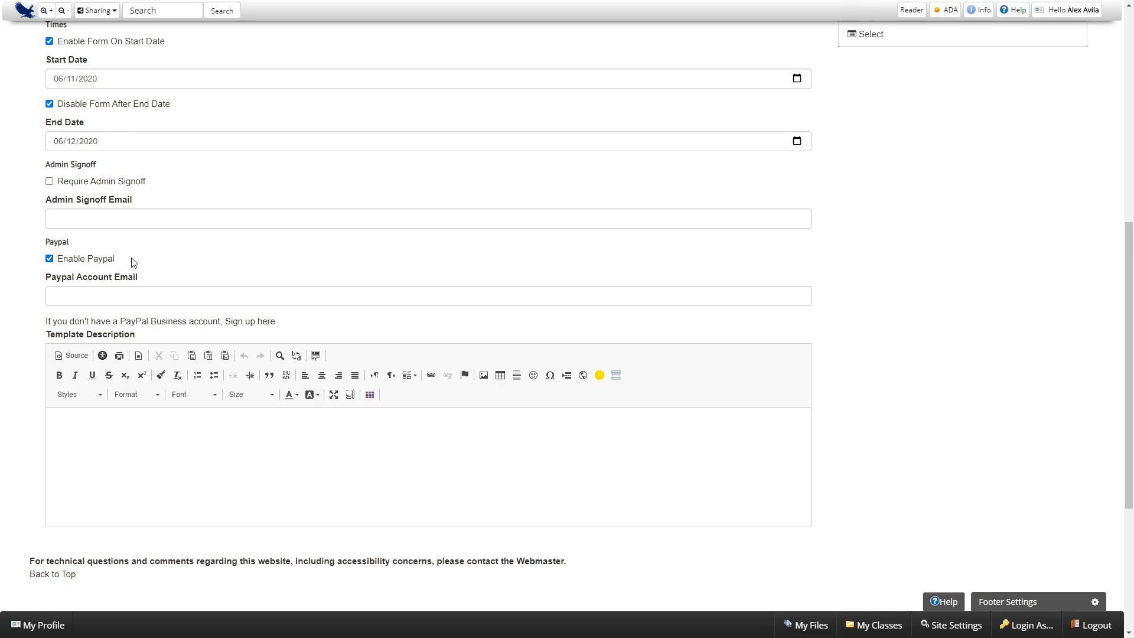
{"action": "scroll", "coordinate": [151, 273], "scroll_direction": "up", "scroll_amount": 2}
{"action": "scroll", "coordinate": [100, 322], "scroll_direction": "down", "scroll_amount": 1}
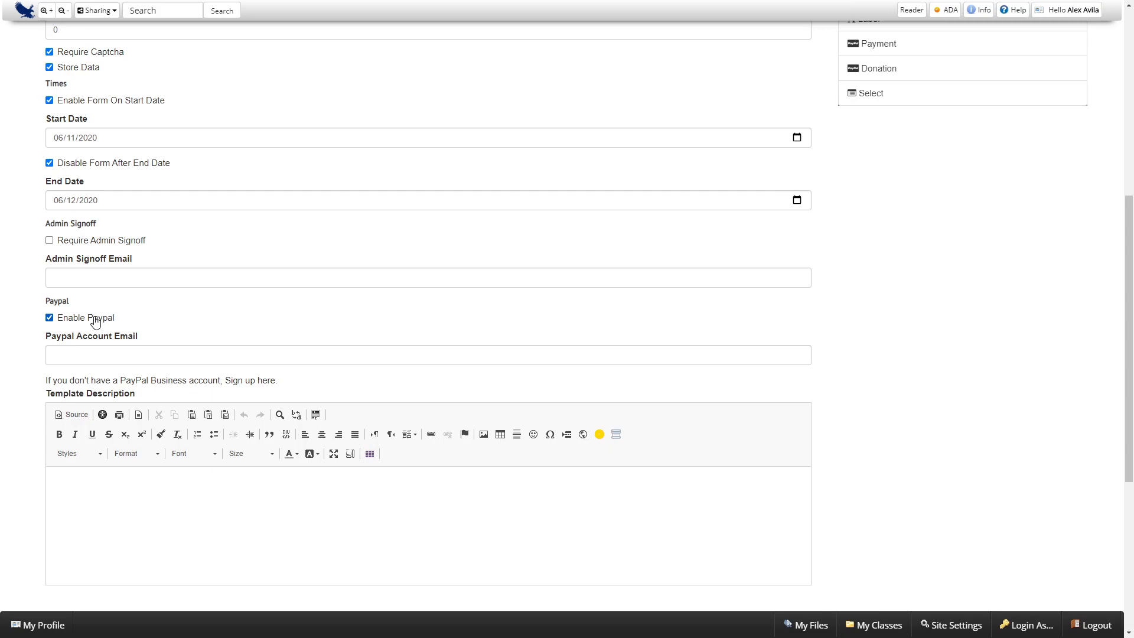
{"action": "scroll", "coordinate": [94, 319], "scroll_direction": "down", "scroll_amount": 1}
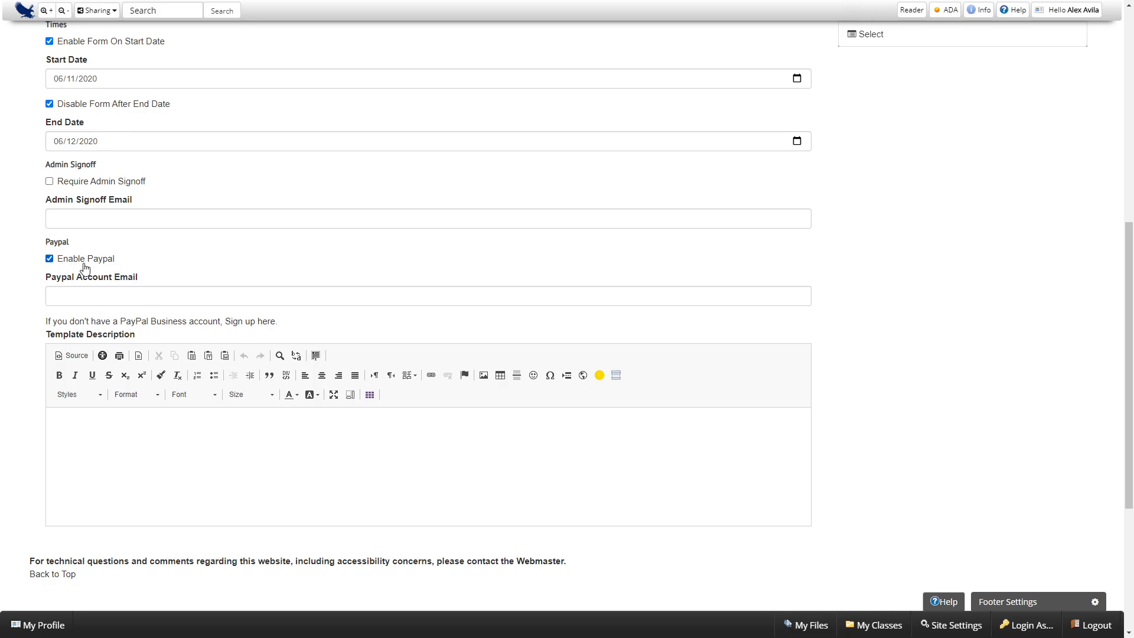
{"action": "left_click", "coordinate": [102, 297]}
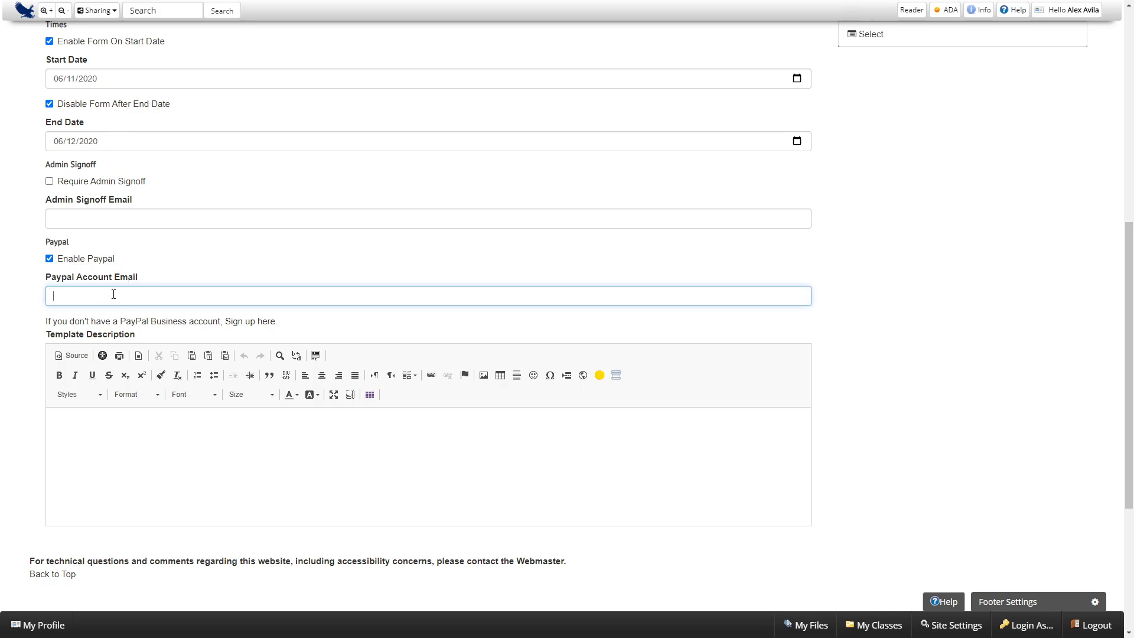
- Review the general form settings, preview the shareable form and return to the settings
{"action": "scroll", "coordinate": [168, 314], "scroll_direction": "up", "scroll_amount": 2}
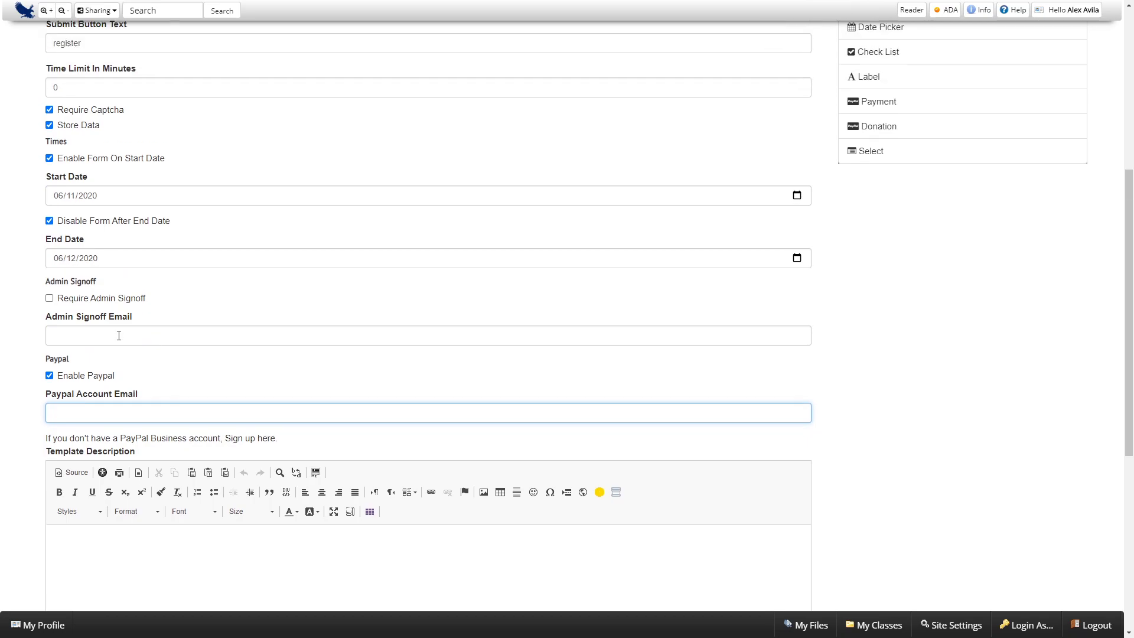
{"action": "scroll", "coordinate": [234, 391], "scroll_direction": "up", "scroll_amount": 5}
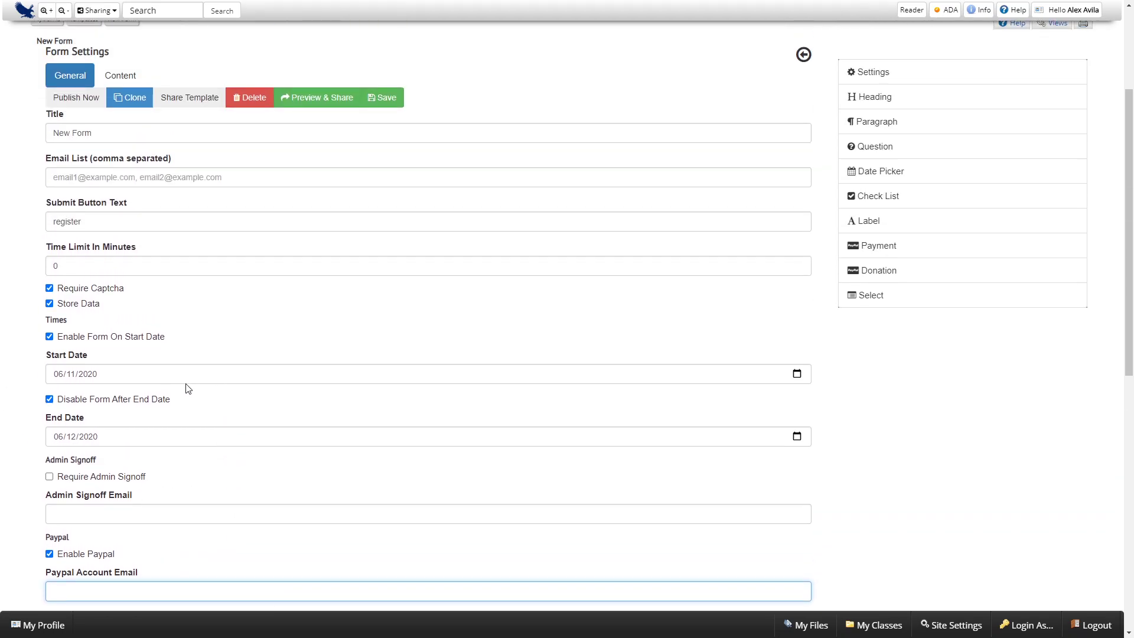
{"action": "scroll", "coordinate": [168, 373], "scroll_direction": "up", "scroll_amount": 1}
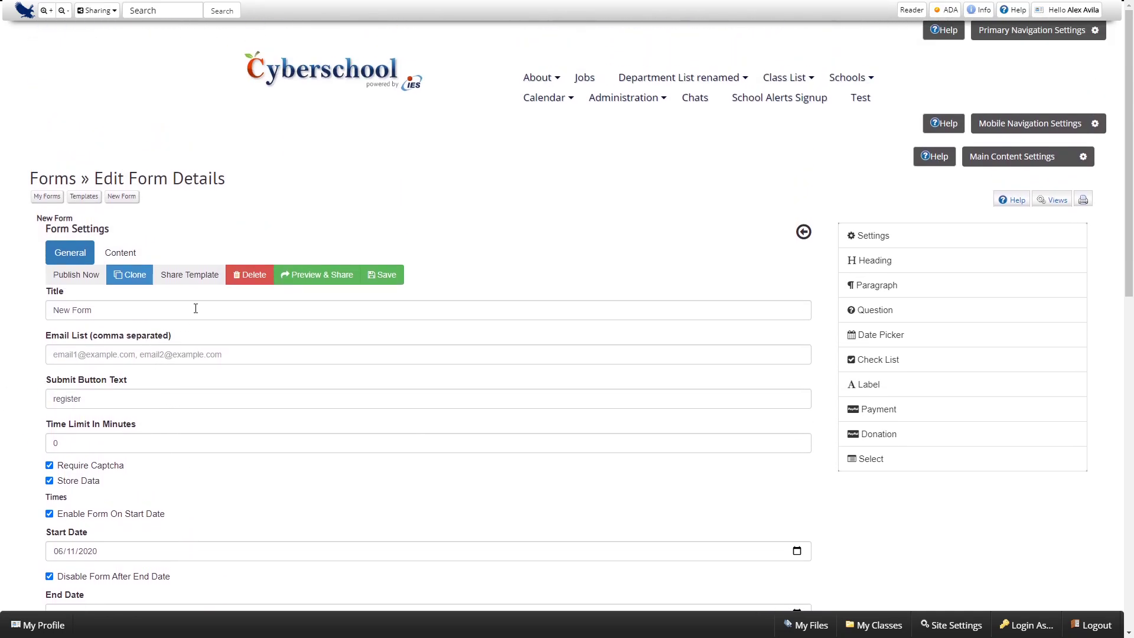
{"action": "left_click", "coordinate": [82, 283]}
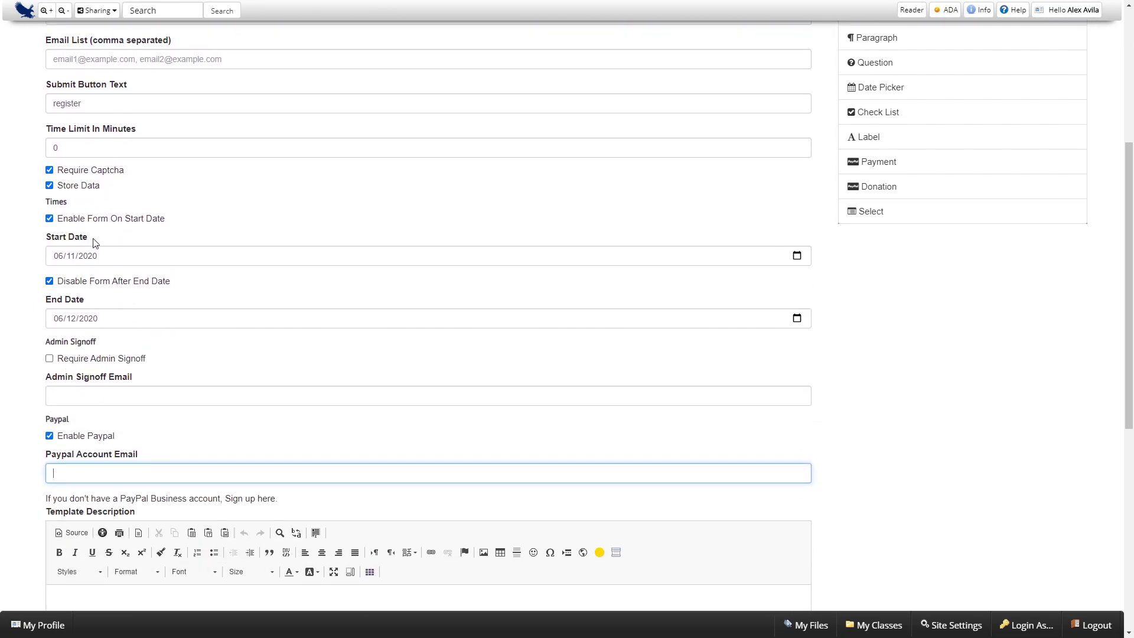
{"action": "scroll", "coordinate": [130, 289], "scroll_direction": "up", "scroll_amount": 2}
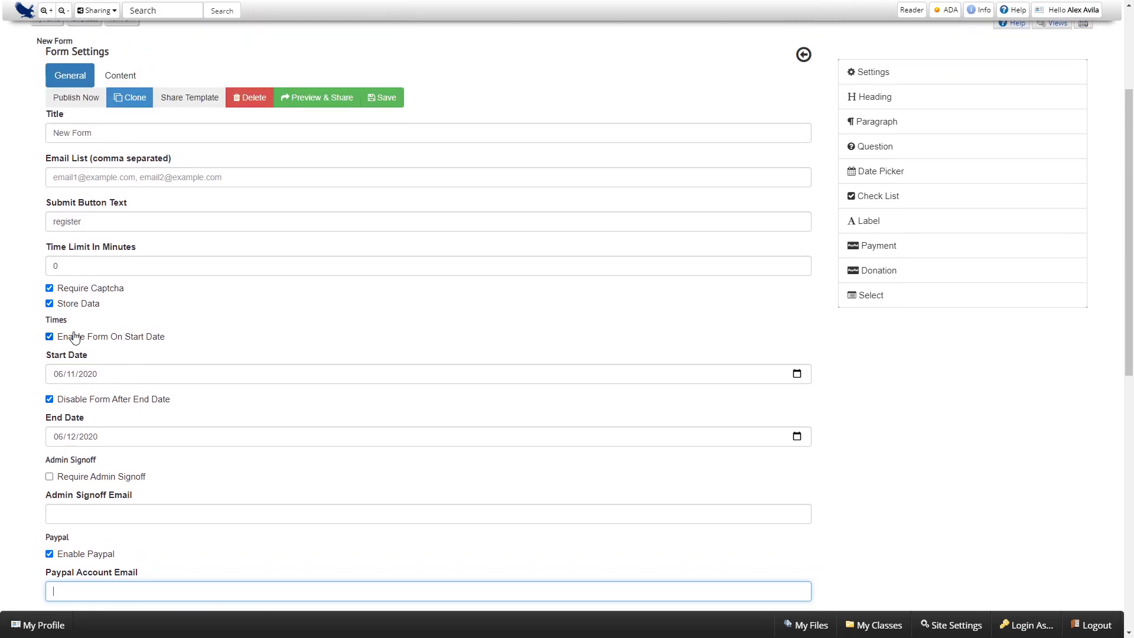
{"action": "scroll", "coordinate": [74, 338], "scroll_direction": "up", "scroll_amount": 3}
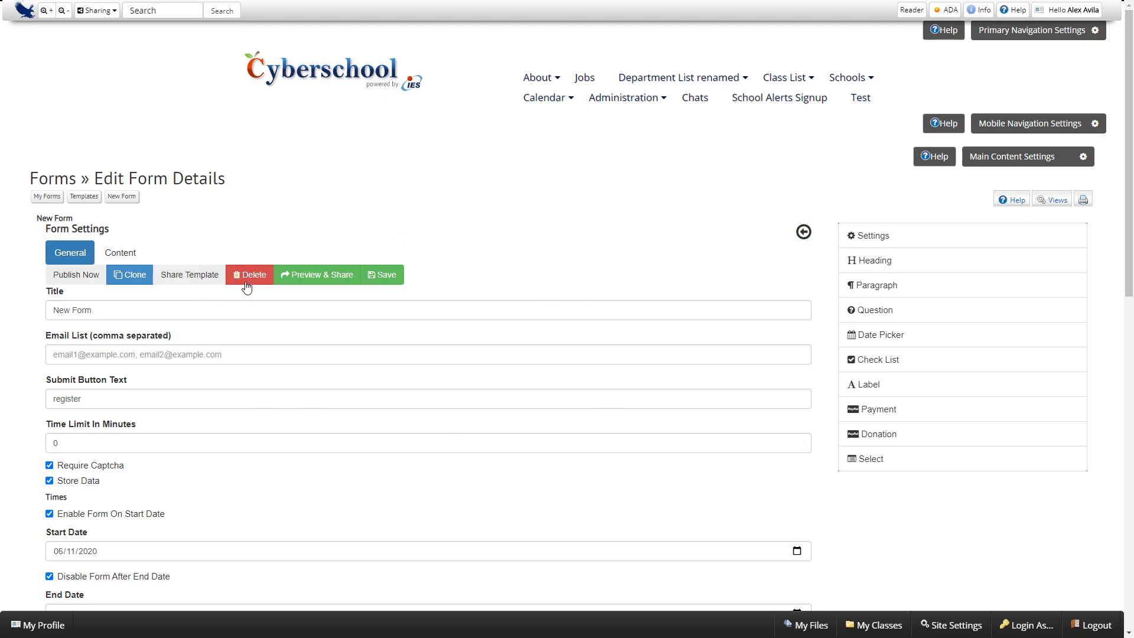
{"action": "left_click", "coordinate": [313, 283]}
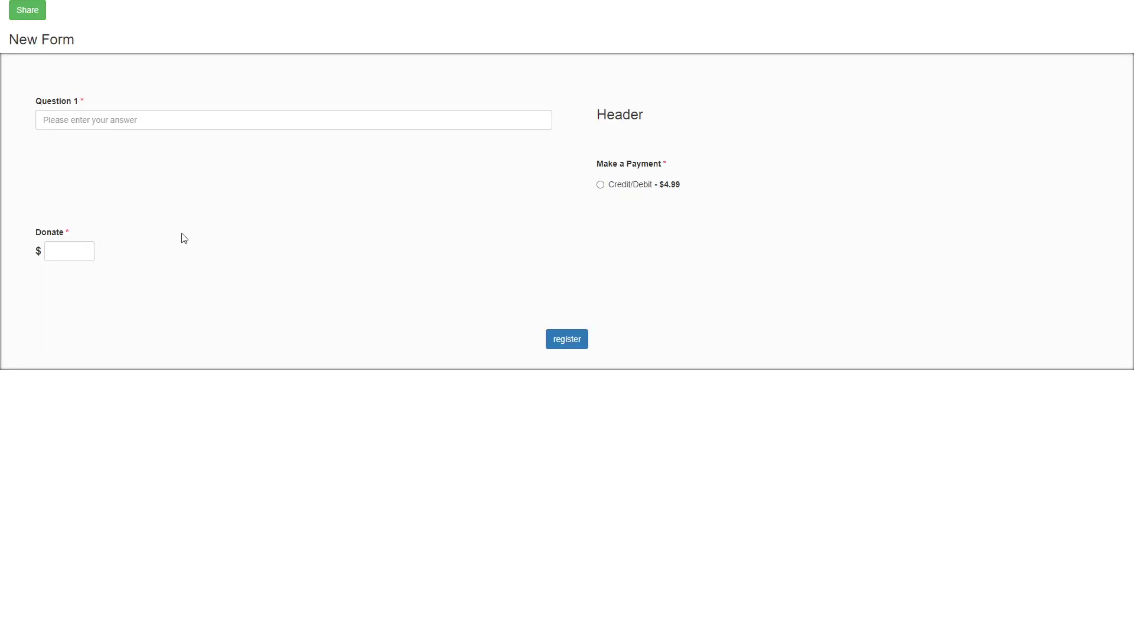
{"action": "key", "text": "alt+Left"}
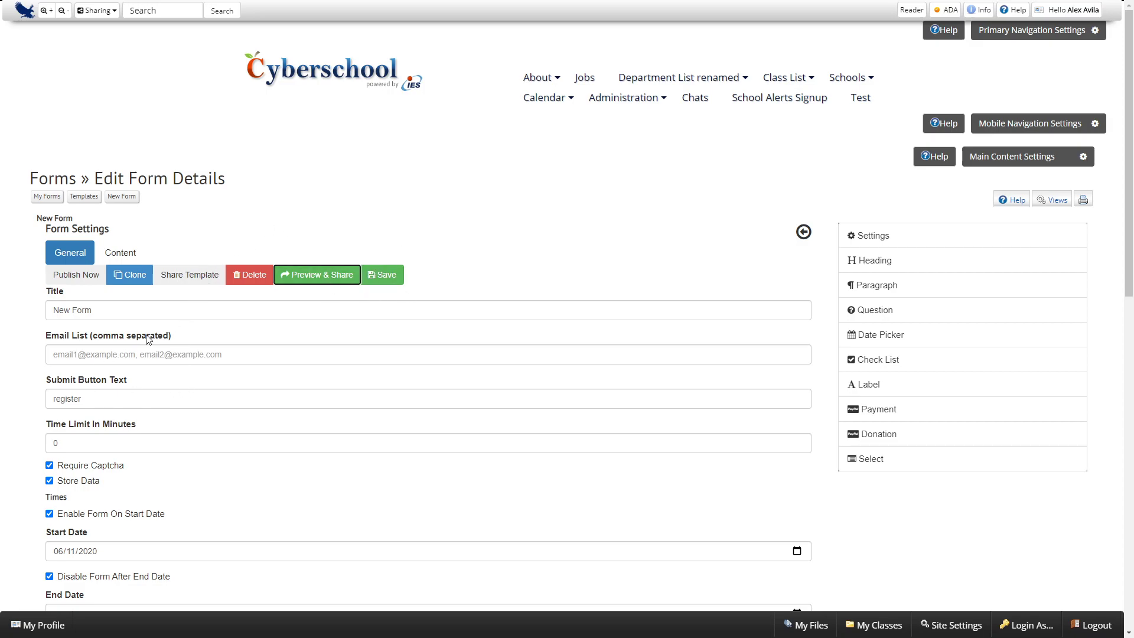
- Check the notification email list field and return to the form layout, saving the form settings
{"action": "scroll", "coordinate": [152, 384], "scroll_direction": "down", "scroll_amount": 1}
{"action": "left_click", "coordinate": [119, 298]}
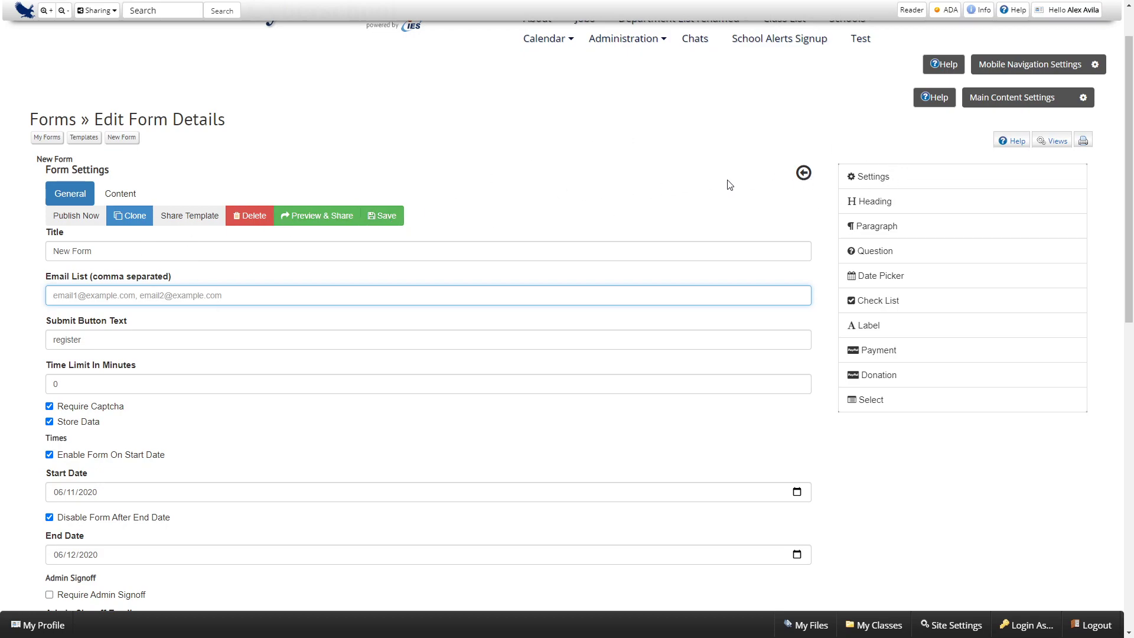
{"action": "left_click", "coordinate": [804, 172]}
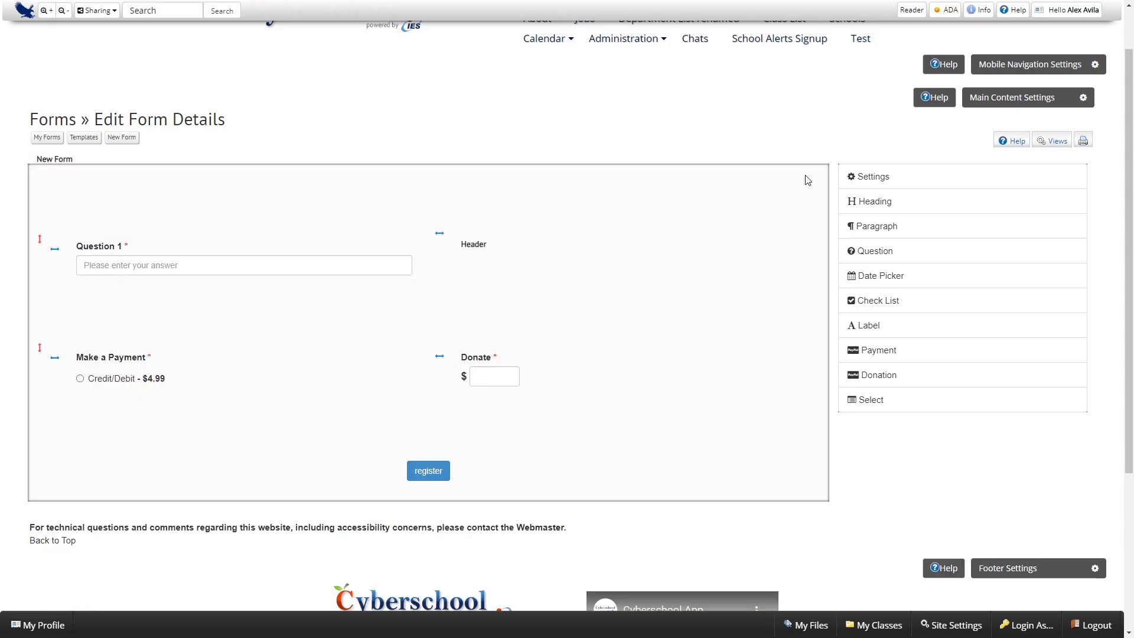
- Examine the Header, Footer and Submit Response editors in the form's content settings
{"action": "left_click", "coordinate": [896, 183]}
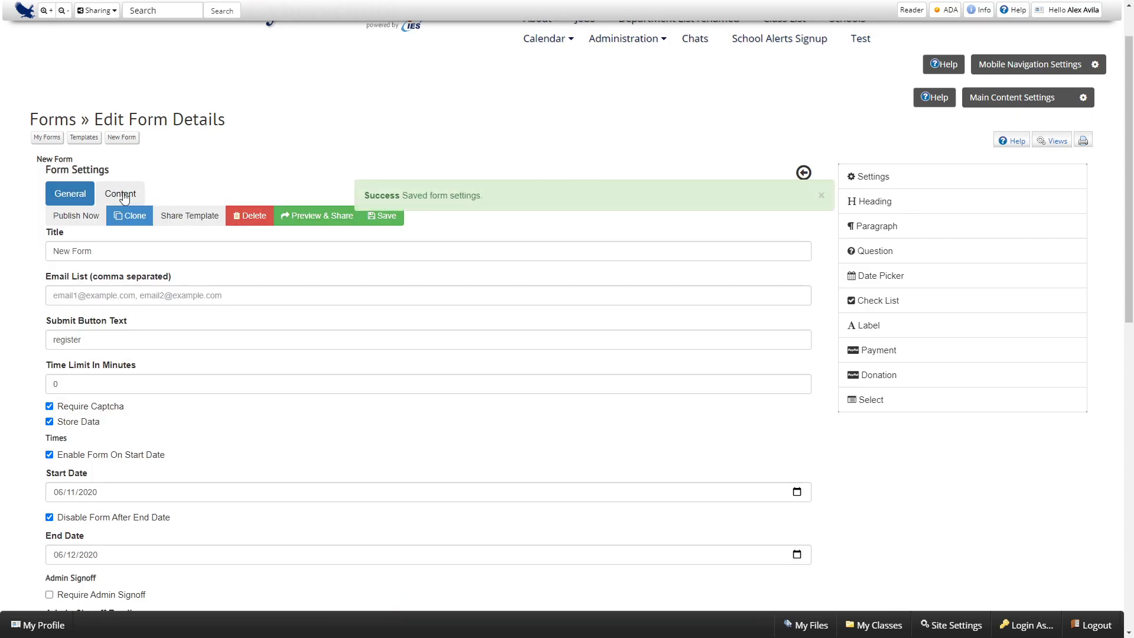
{"action": "left_click", "coordinate": [120, 193]}
{"action": "scroll", "coordinate": [136, 222], "scroll_direction": "down", "scroll_amount": 2}
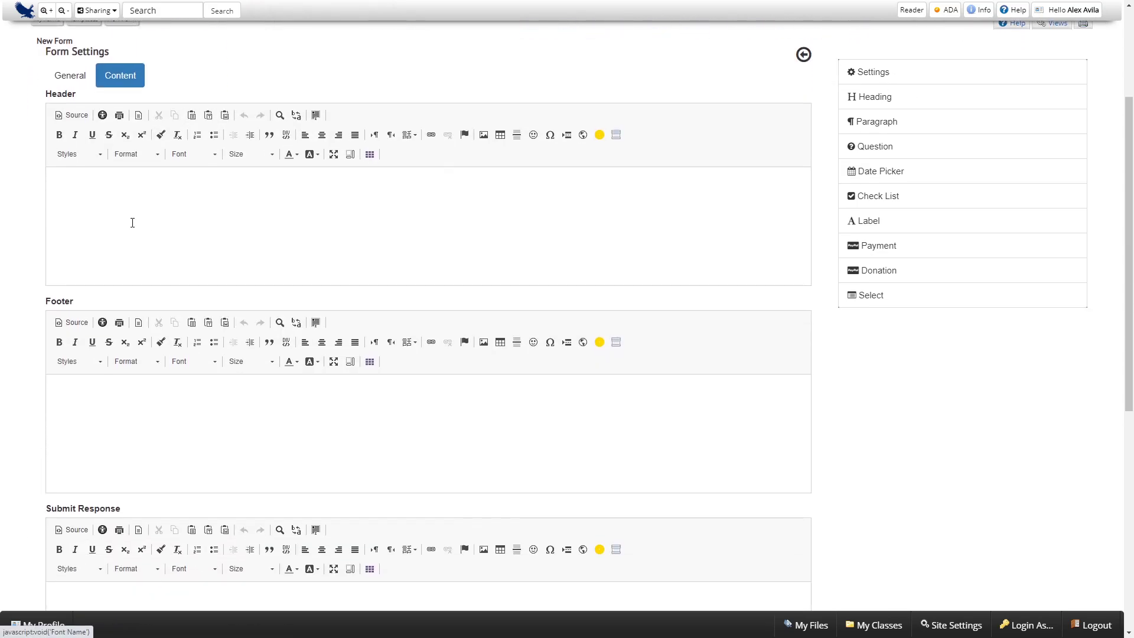
{"action": "left_click", "coordinate": [243, 207]}
{"action": "scroll", "coordinate": [173, 194], "scroll_direction": "down", "scroll_amount": 2}
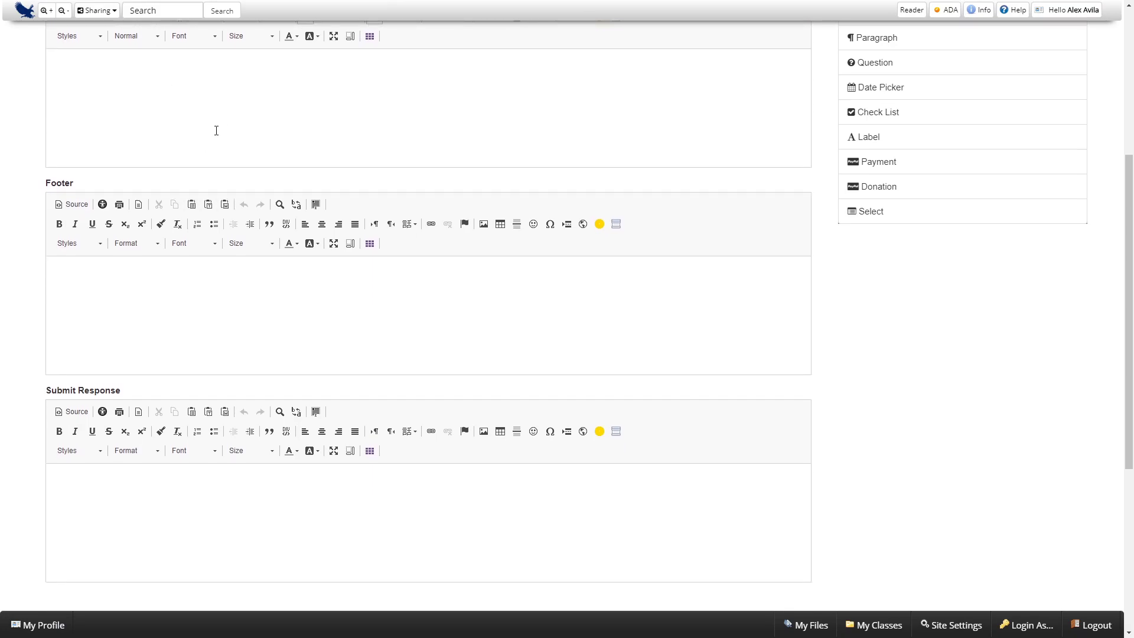
{"action": "scroll", "coordinate": [192, 95], "scroll_direction": "down", "scroll_amount": 1}
{"action": "left_click", "coordinate": [261, 296]}
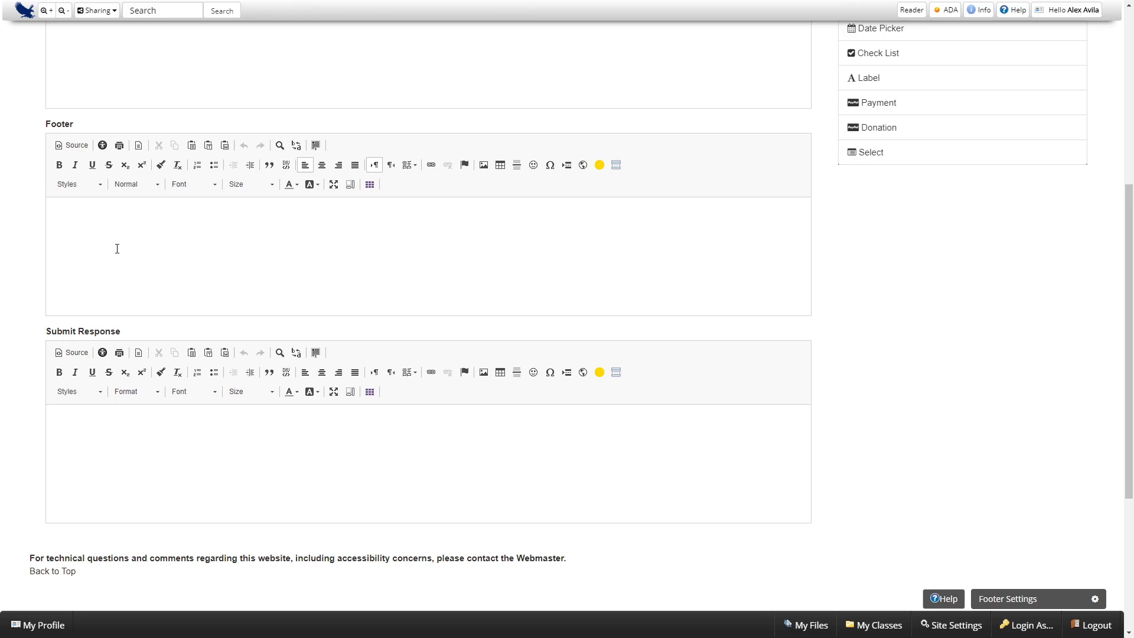
{"action": "scroll", "coordinate": [117, 247], "scroll_direction": "down", "scroll_amount": 2}
{"action": "left_click", "coordinate": [163, 344]}
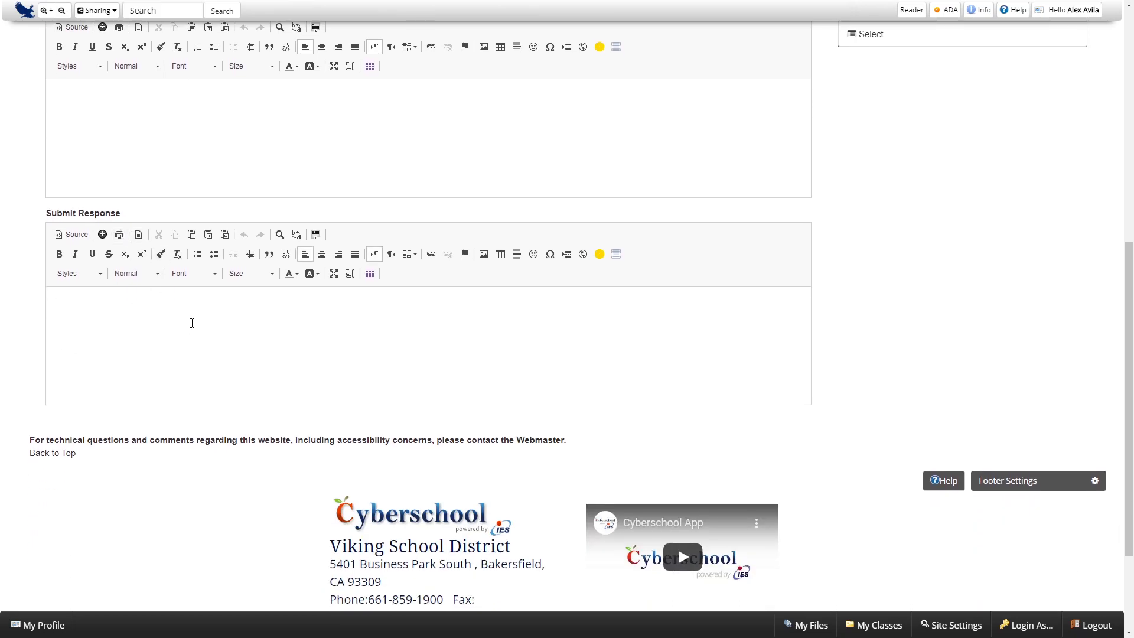